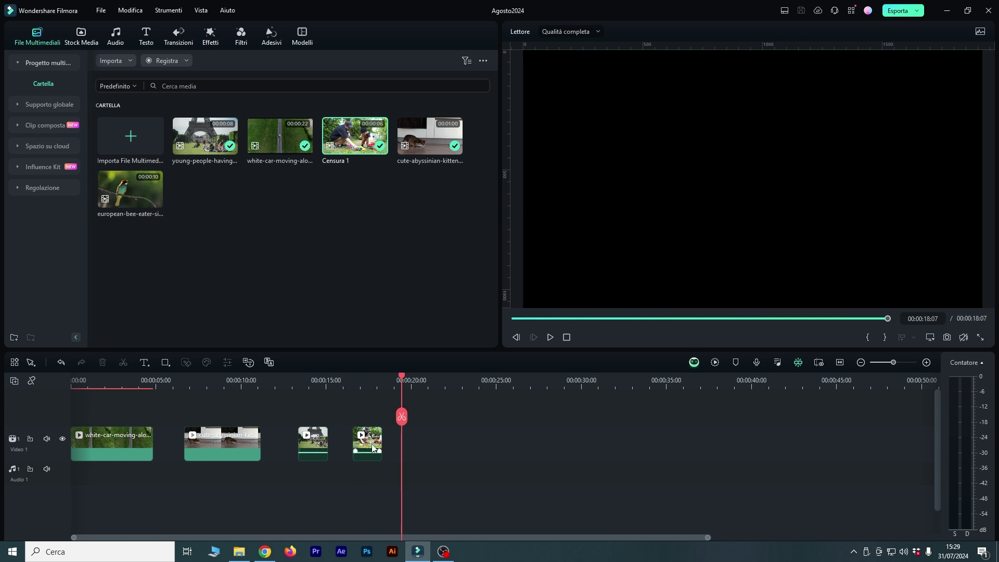
Step: Start AI Object Removal on the last timeline clip, near its beginning, and paint over the garden lamp in front of the white wall
{"action": "left_click", "coordinate": [372, 449]}
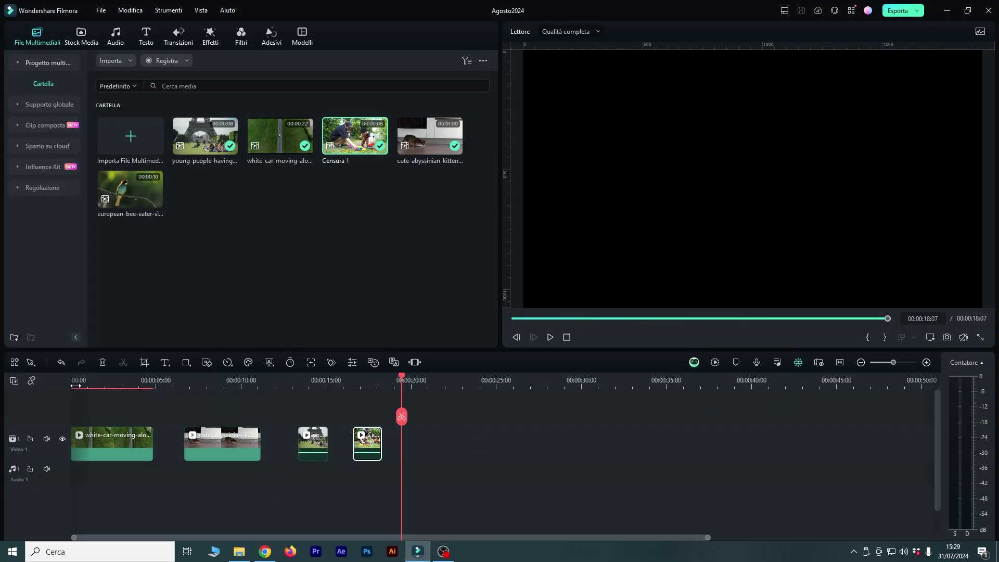
{"action": "left_click", "coordinate": [367, 383]}
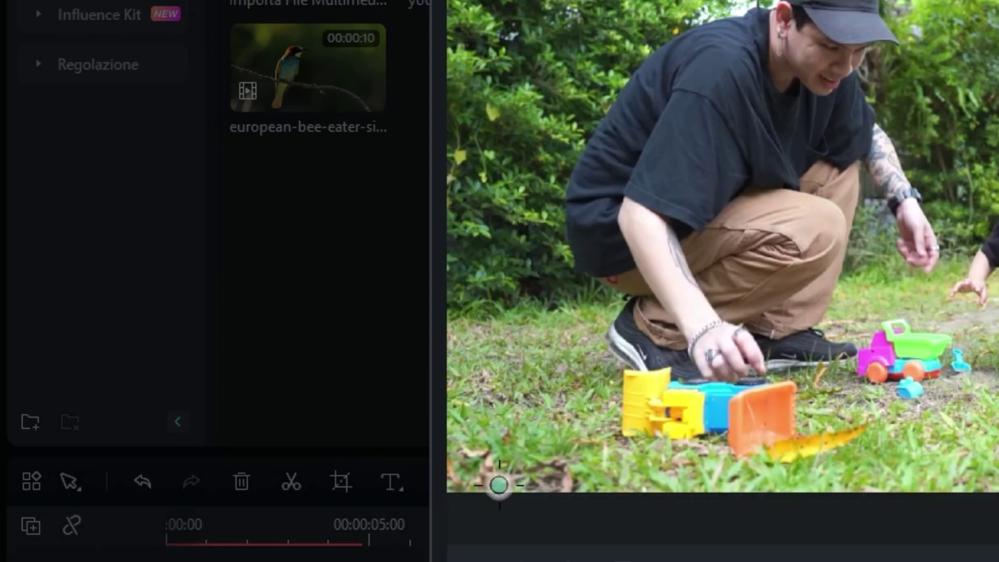
{"action": "left_click", "coordinate": [499, 483]}
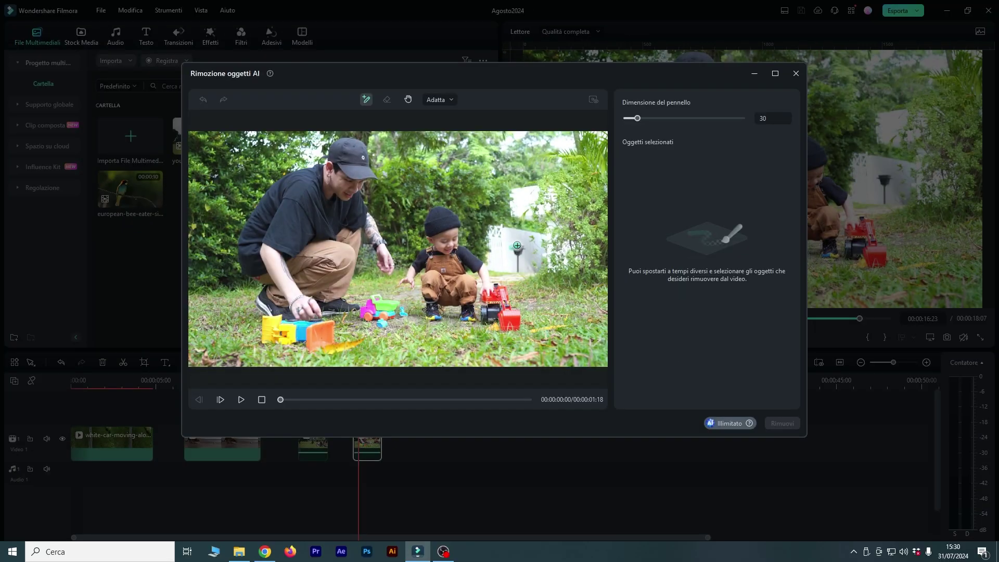
{"action": "left_click_drag", "start_coordinate": [518, 245], "coordinate": [534, 266]}
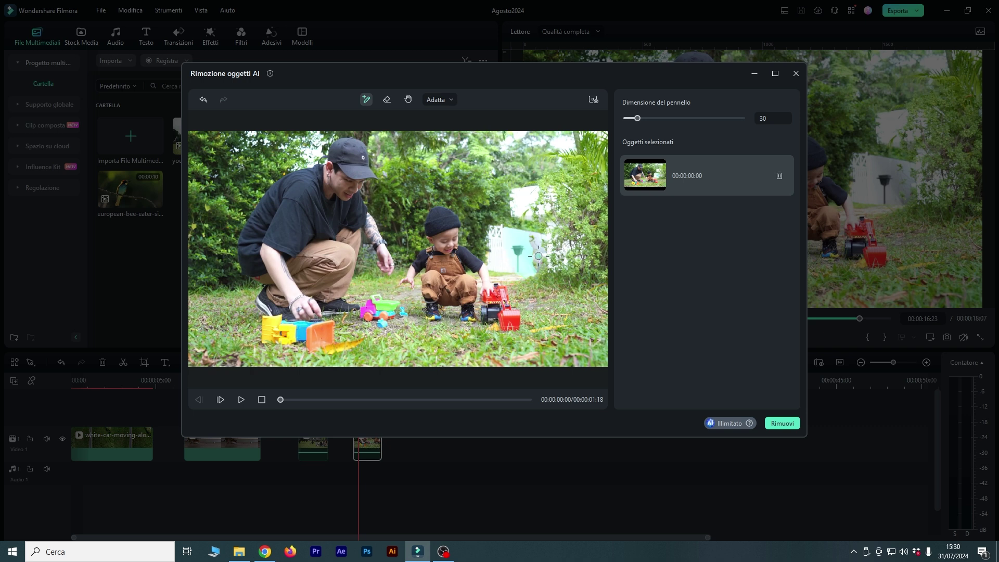
Step: Erase the excess selection on the white wall around the garden lamp with a larger eraser
{"action": "scroll", "coordinate": [549, 263], "scroll_direction": "up", "scroll_amount": 5}
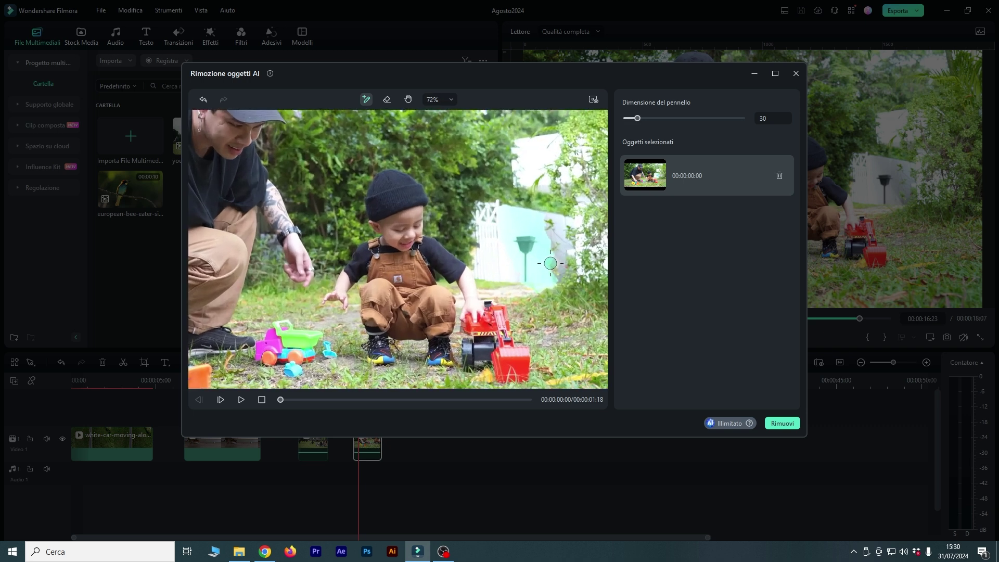
{"action": "scroll", "coordinate": [550, 262], "scroll_direction": "up", "scroll_amount": 3}
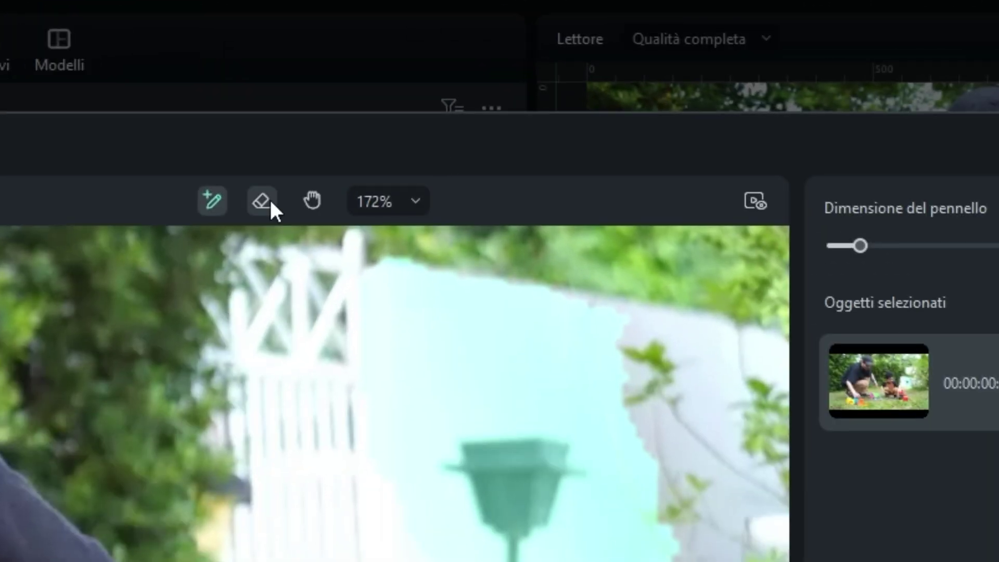
{"action": "left_click", "coordinate": [263, 202]}
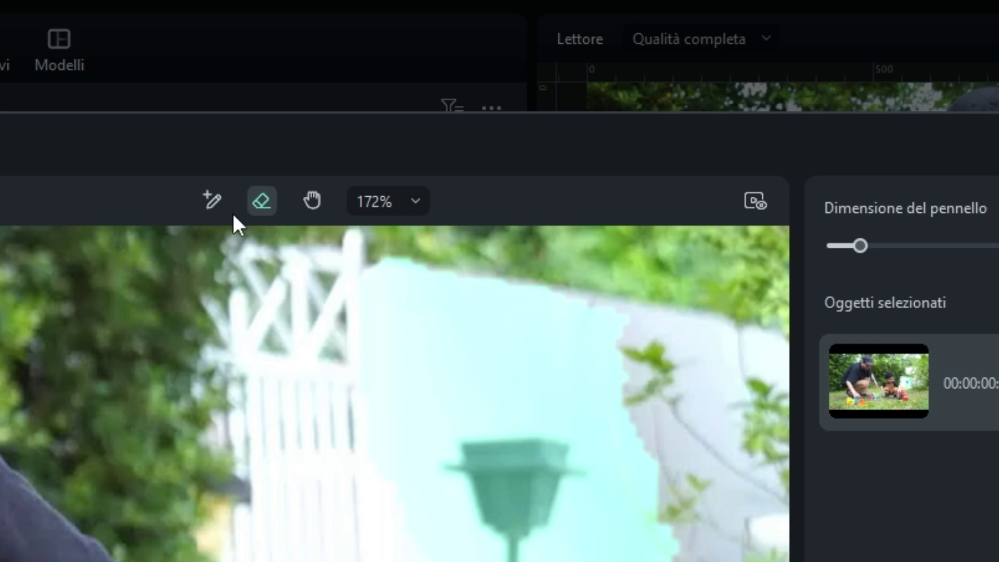
{"action": "mouse_move", "coordinate": [863, 238]}
{"action": "left_mouse_down"}
{"action": "mouse_move", "coordinate": [907, 245]}
{"action": "mouse_move", "coordinate": [854, 255]}
{"action": "mouse_move", "coordinate": [901, 264]}
{"action": "mouse_move", "coordinate": [867, 260]}
{"action": "left_mouse_up"}
{"action": "mouse_move", "coordinate": [346, 379]}
{"action": "left_mouse_down"}
{"action": "mouse_move", "coordinate": [591, 333]}
{"action": "mouse_move", "coordinate": [654, 542]}
{"action": "left_mouse_up"}
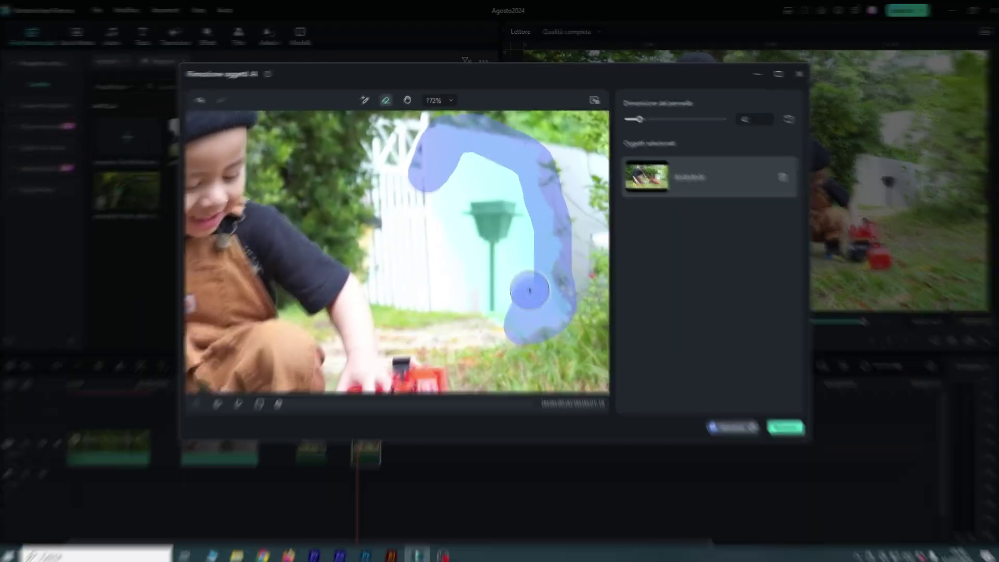
{"action": "mouse_move", "coordinate": [525, 286]}
{"action": "left_mouse_down"}
{"action": "mouse_move", "coordinate": [546, 195]}
{"action": "mouse_move", "coordinate": [458, 165]}
{"action": "mouse_move", "coordinate": [445, 172]}
{"action": "mouse_move", "coordinate": [505, 175]}
{"action": "mouse_move", "coordinate": [438, 173]}
{"action": "left_mouse_up"}
Step: Refine the lamp selection with a smaller selection brush, starting at size 13, and run the object removal
{"action": "left_click", "coordinate": [366, 100]}
{"action": "left_click_drag", "start_coordinate": [637, 118], "coordinate": [628, 118]}
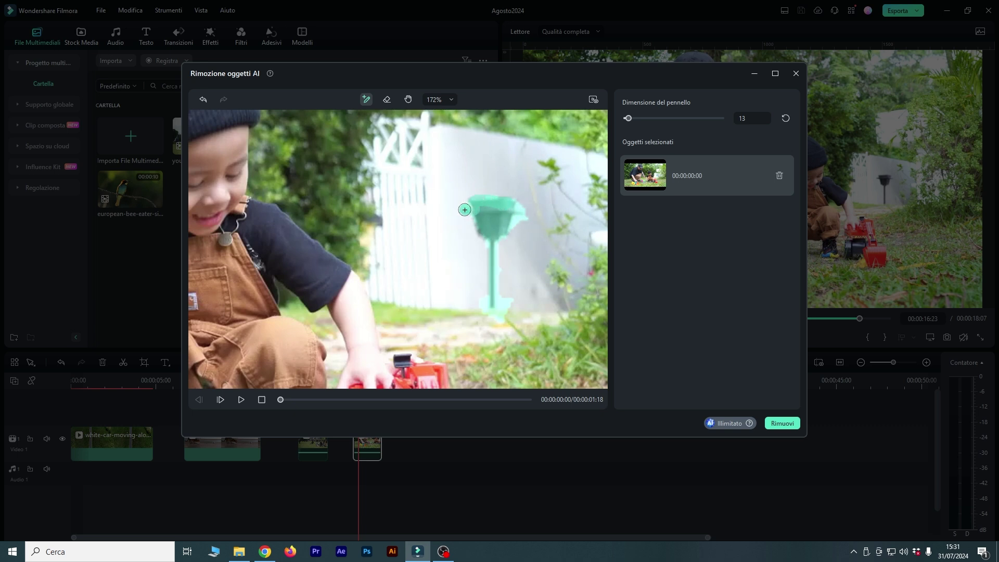
{"action": "scroll", "coordinate": [470, 211], "scroll_direction": "down", "scroll_amount": 5}
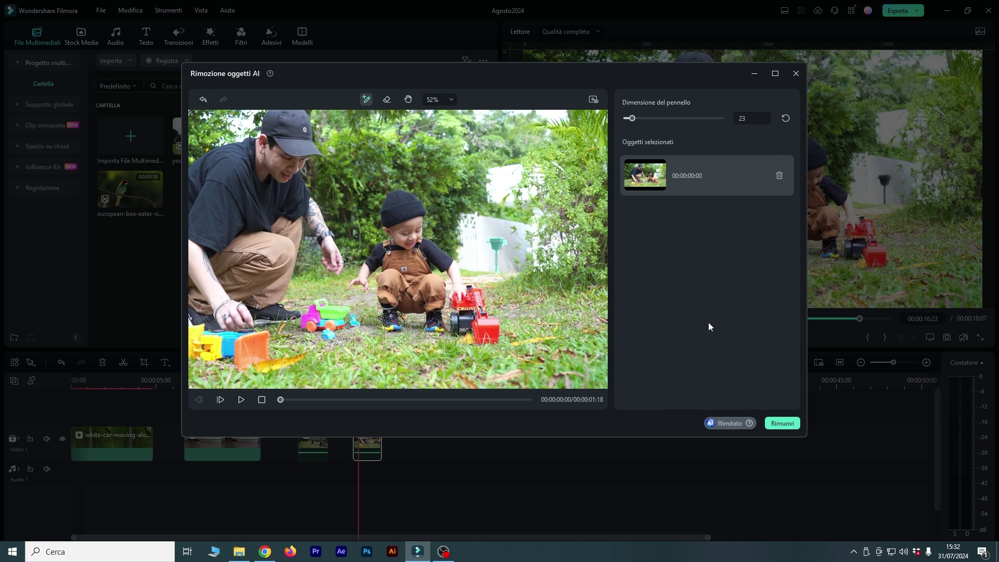
{"action": "left_click", "coordinate": [782, 425]}
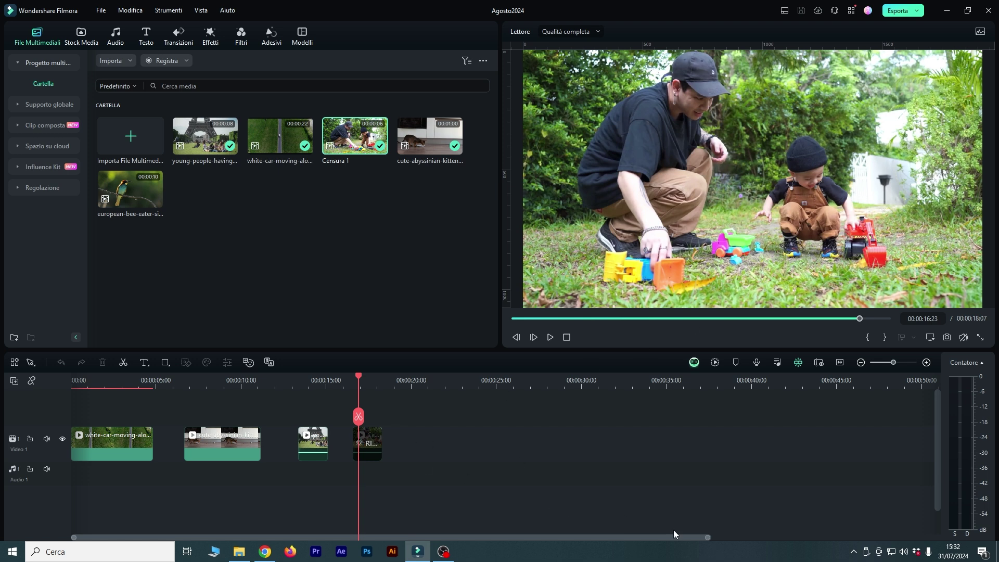
{"action": "left_click_drag", "start_coordinate": [708, 539], "coordinate": [677, 531]}
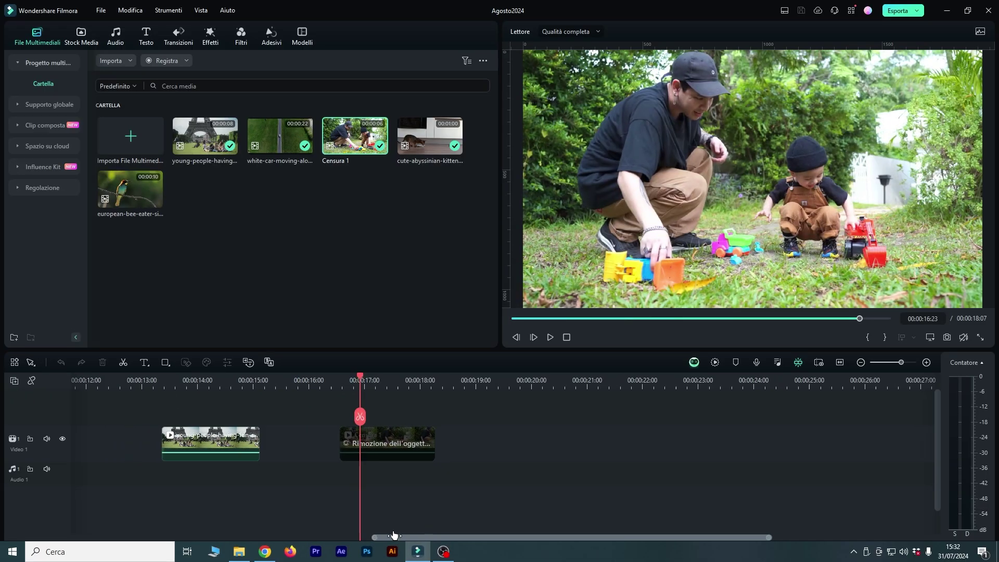
{"action": "left_click_drag", "start_coordinate": [394, 535], "coordinate": [177, 529]}
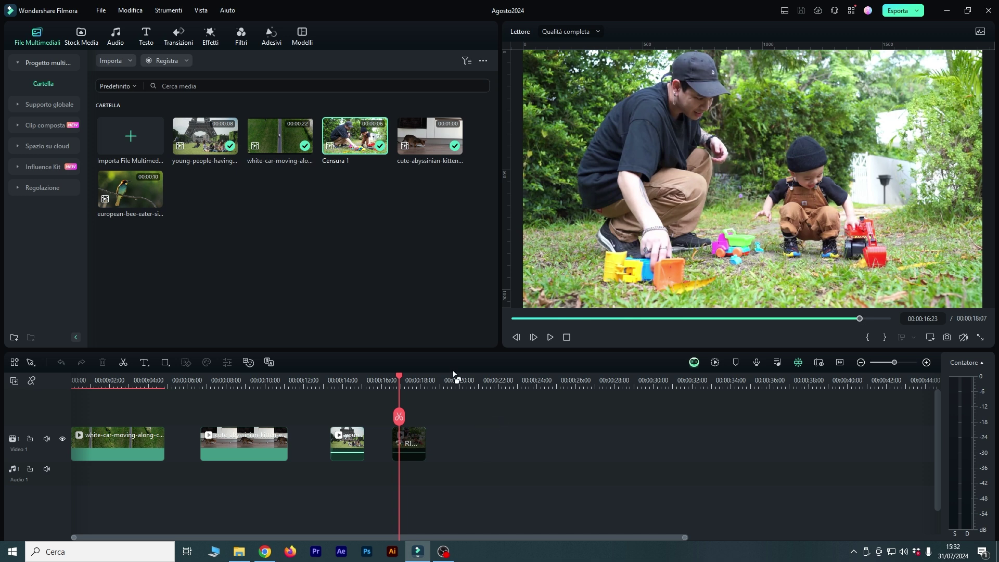
{"action": "left_click", "coordinate": [379, 384]}
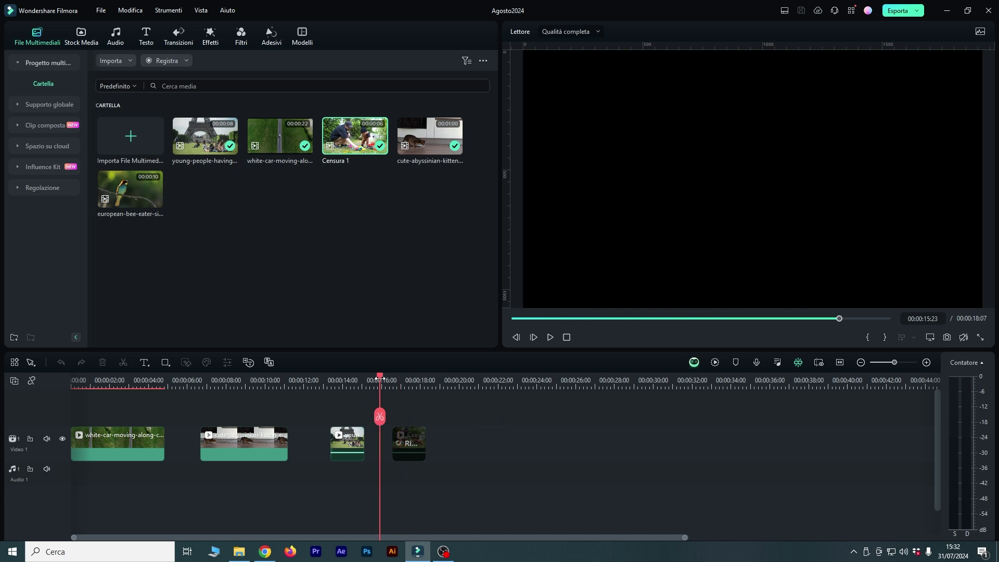
{"action": "left_click", "coordinate": [351, 384]}
{"action": "left_click", "coordinate": [402, 381]}
{"action": "left_click", "coordinate": [410, 444]}
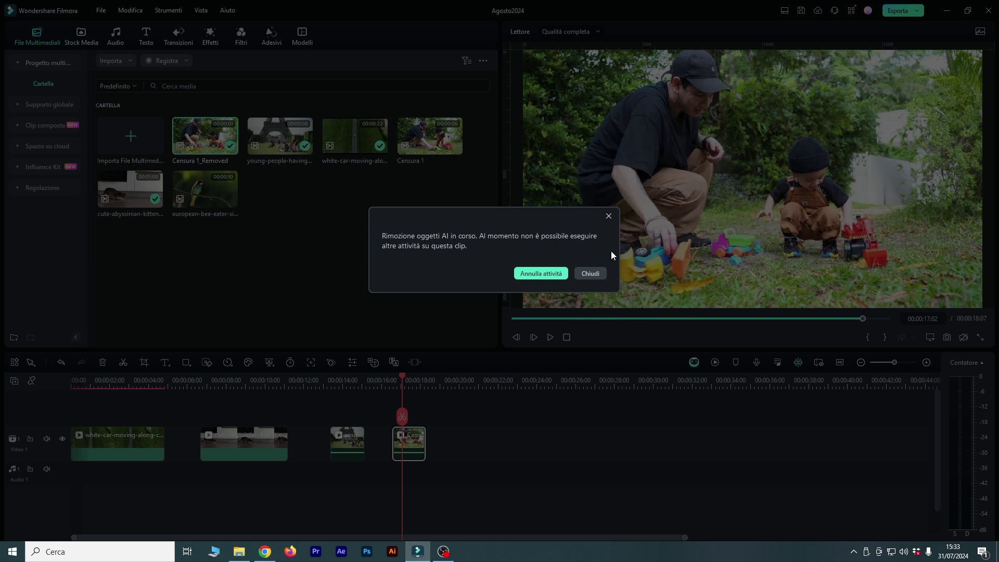
{"action": "left_click", "coordinate": [608, 216]}
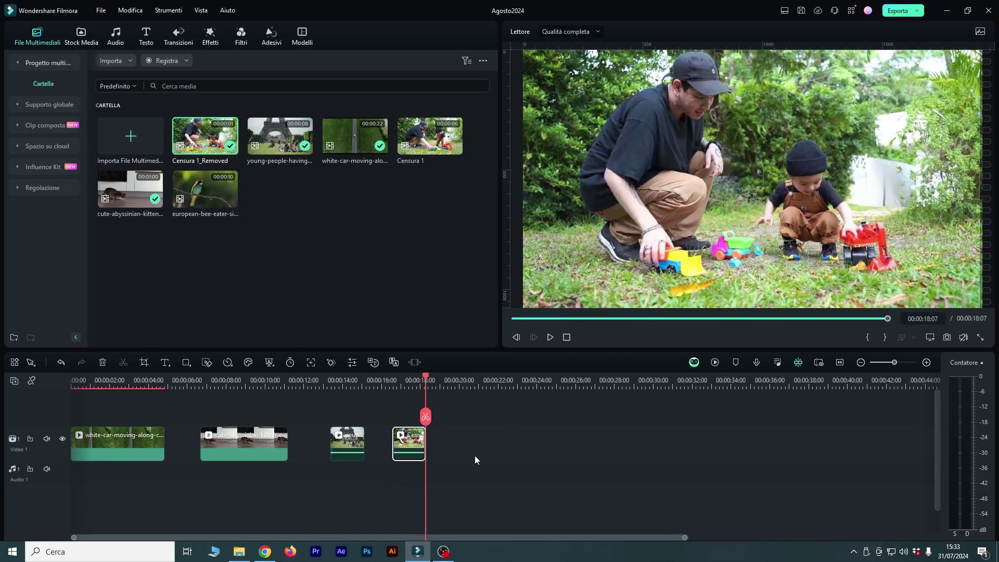
Step: Play back the processed garden clip from near its start to check the spot where the lamp stood
{"action": "left_click_drag", "start_coordinate": [427, 377], "coordinate": [397, 380]}
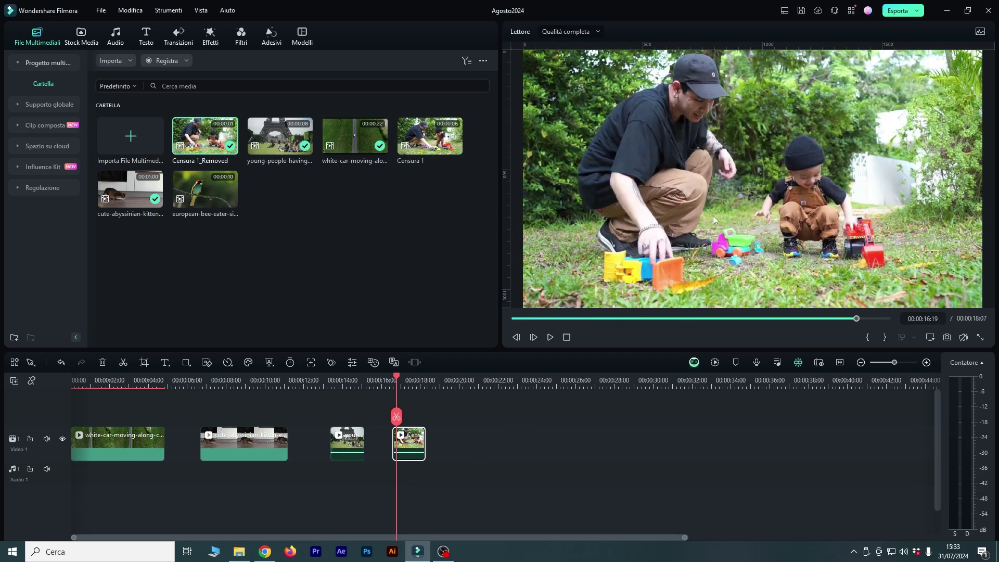
{"action": "key", "text": "space"}
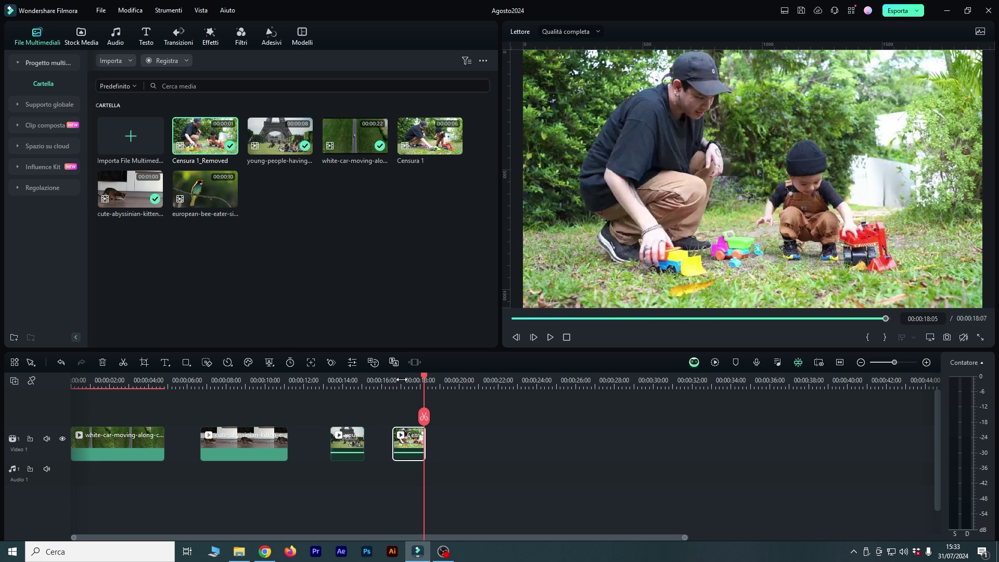
{"action": "left_click", "coordinate": [396, 379]}
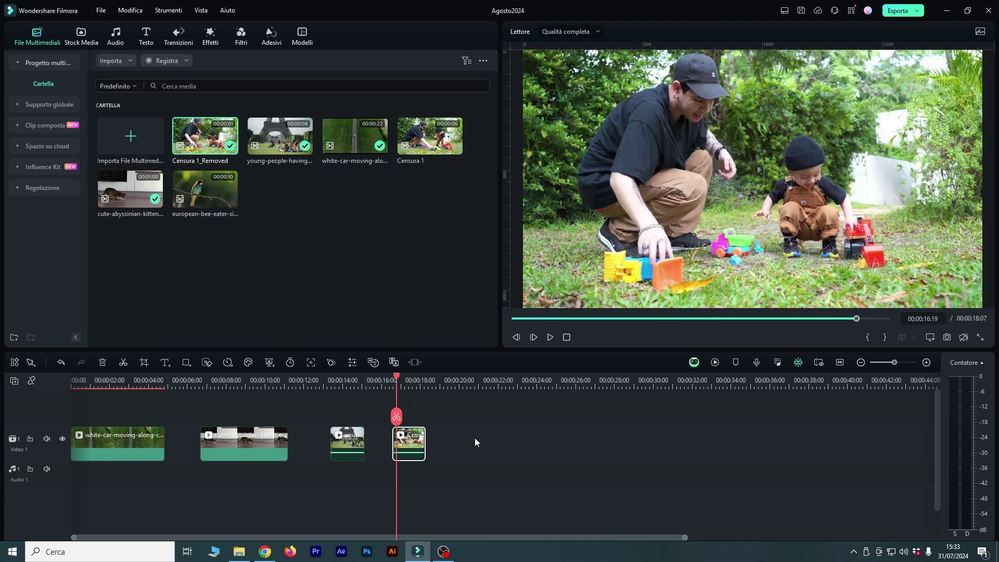
Step: Preview the kitten clip and park the playhead at 00:00:08:16 to examine the small toy on the floor
{"action": "left_click", "coordinate": [224, 381]}
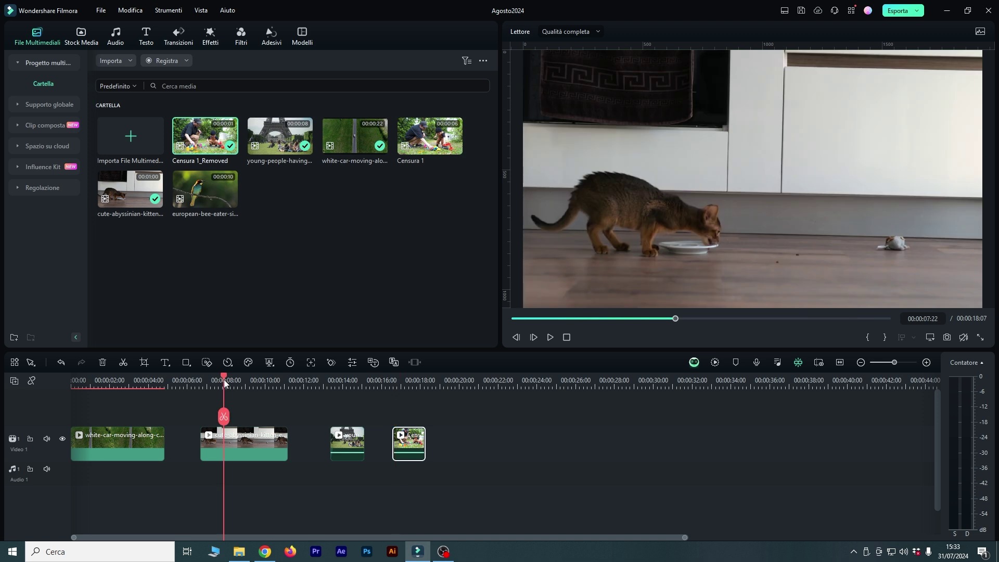
{"action": "key", "text": "space"}
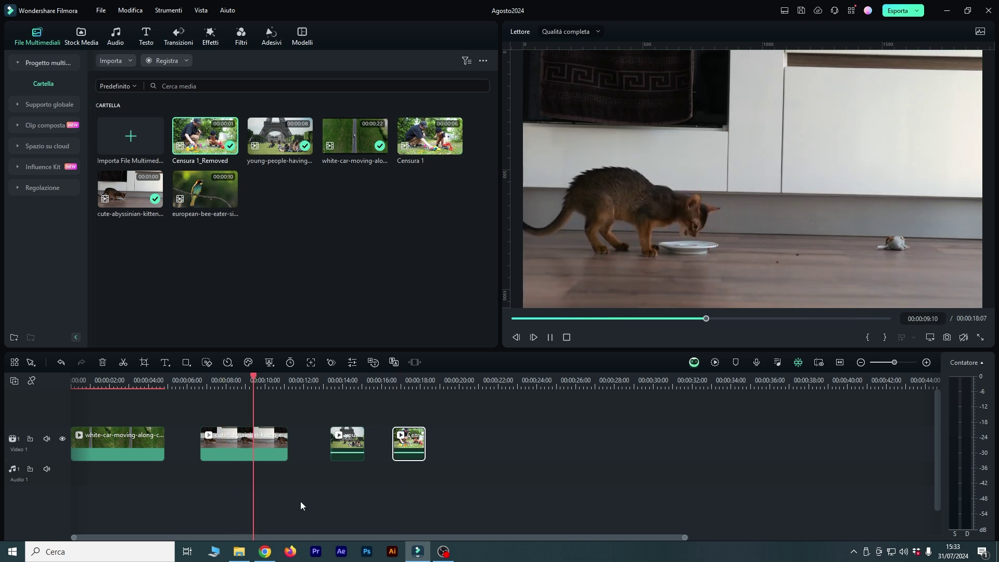
{"action": "left_click", "coordinate": [238, 380]}
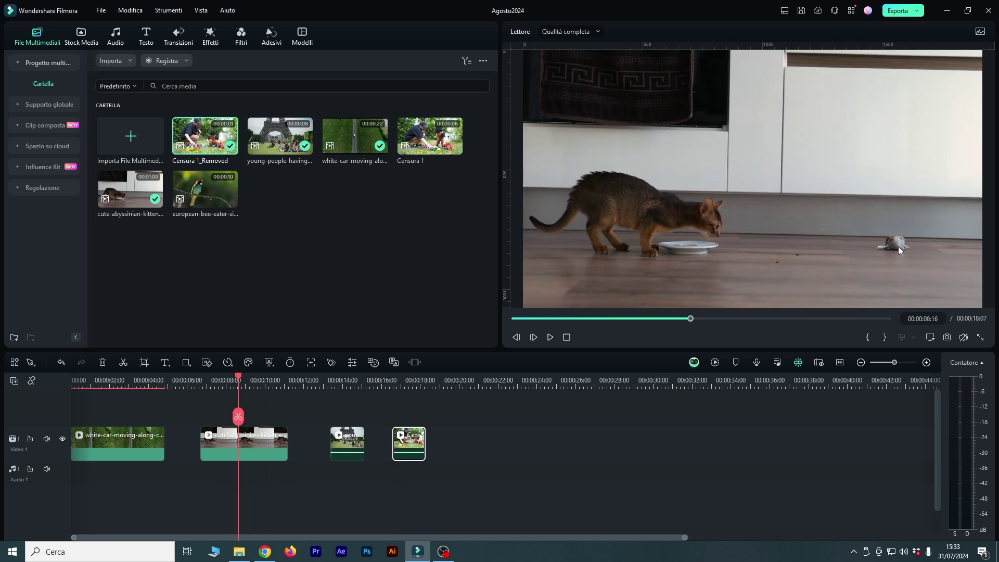
Step: Run AI Object Removal on the kitten clip, painting over the small toy on the floor with brush size 82
{"action": "left_click", "coordinate": [248, 442]}
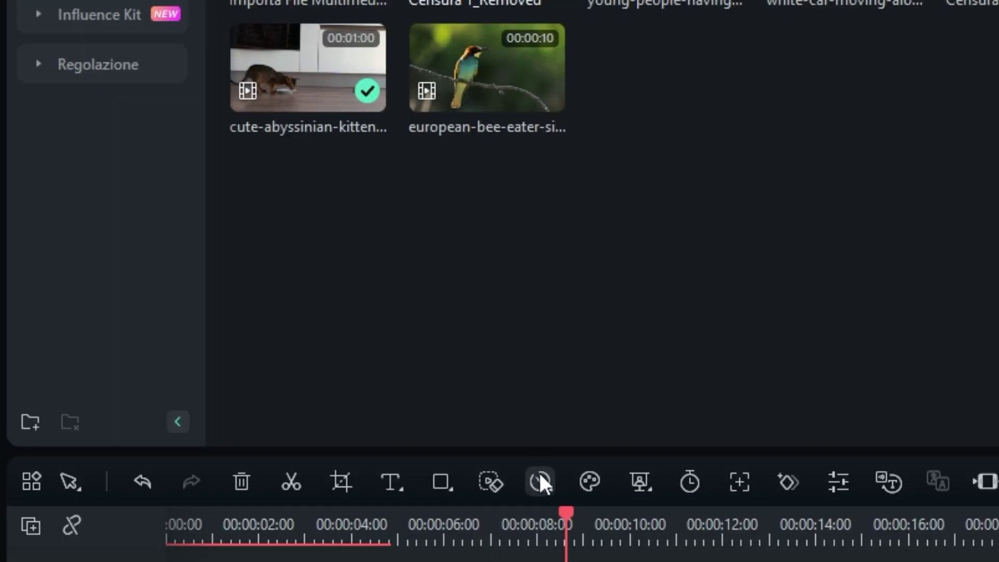
{"action": "left_click", "coordinate": [492, 482]}
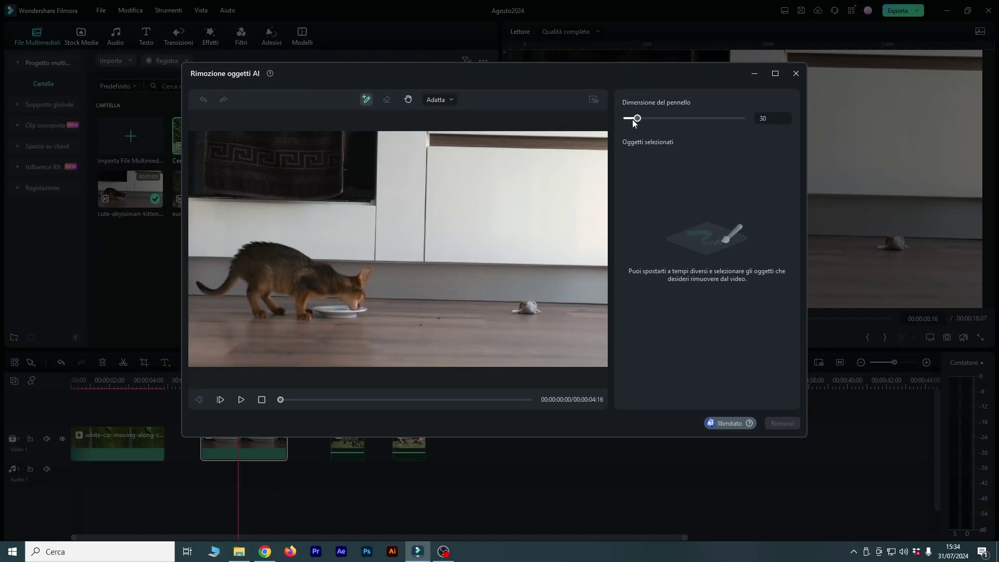
{"action": "left_click_drag", "start_coordinate": [634, 119], "coordinate": [653, 120]}
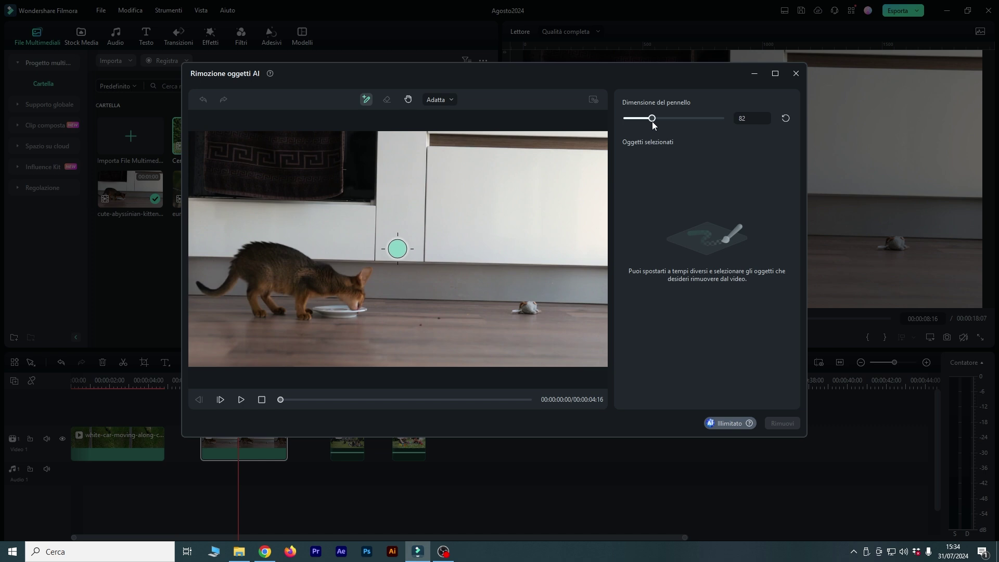
{"action": "left_click_drag", "start_coordinate": [535, 306], "coordinate": [507, 310]}
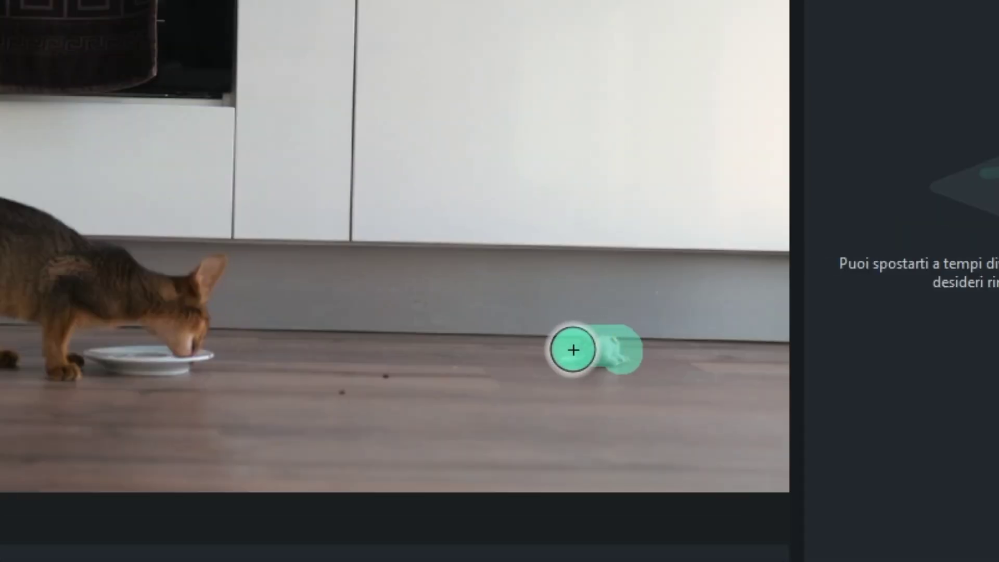
{"action": "left_click_drag", "start_coordinate": [573, 350], "coordinate": [630, 358]}
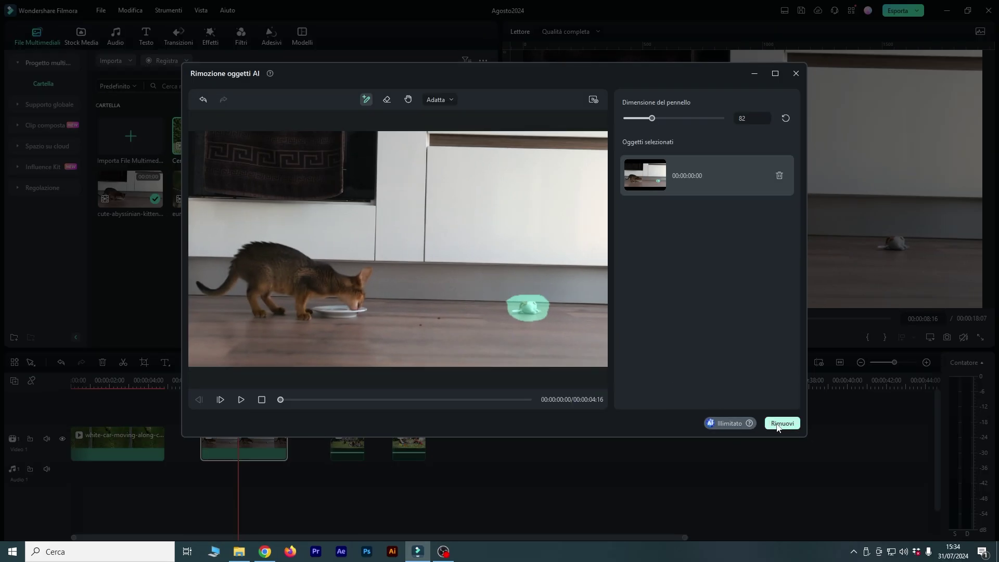
{"action": "left_click", "coordinate": [778, 424]}
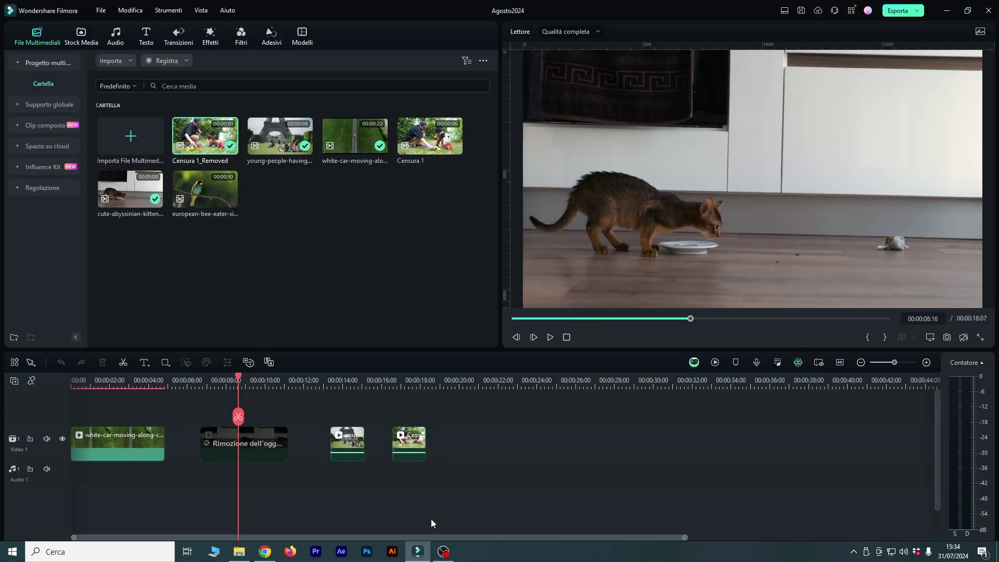
Step: Play back the processed kitten clip from near its start to check the floor area where the toy lay
{"action": "mouse_move", "coordinate": [684, 539]}
{"action": "left_mouse_down"}
{"action": "mouse_move", "coordinate": [518, 538]}
{"action": "mouse_move", "coordinate": [674, 538]}
{"action": "left_mouse_up"}
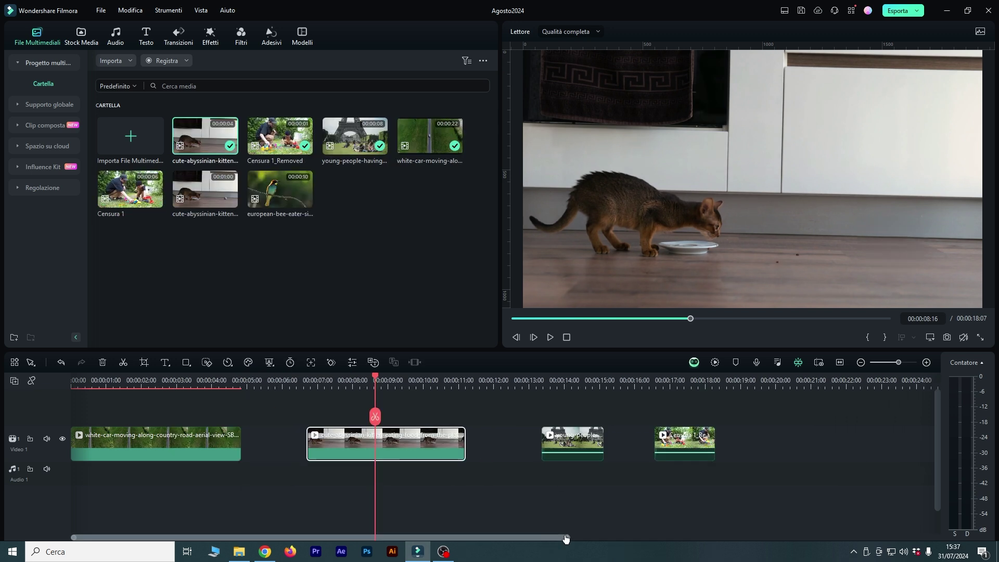
{"action": "left_click_drag", "start_coordinate": [566, 538], "coordinate": [614, 538]}
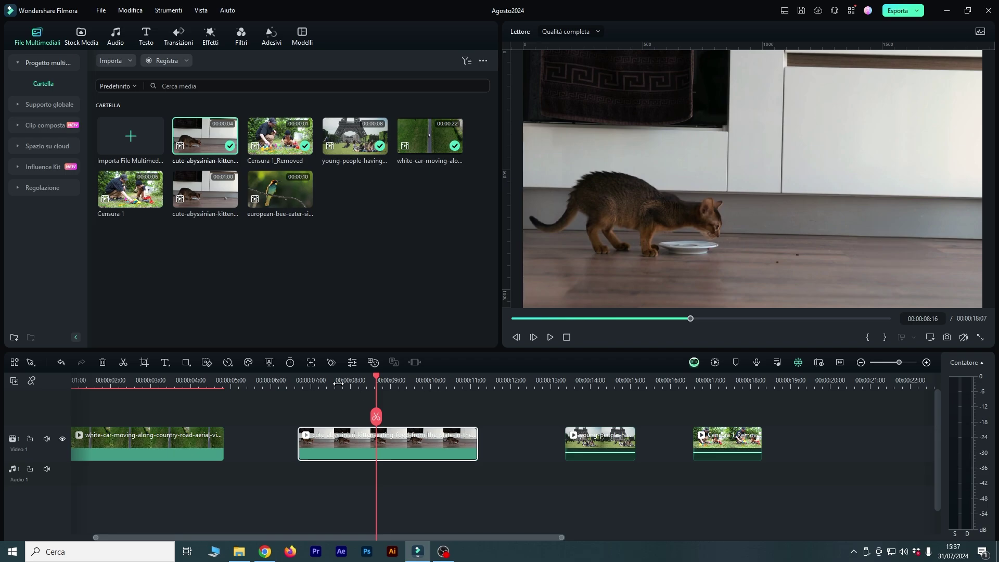
{"action": "key", "text": "space"}
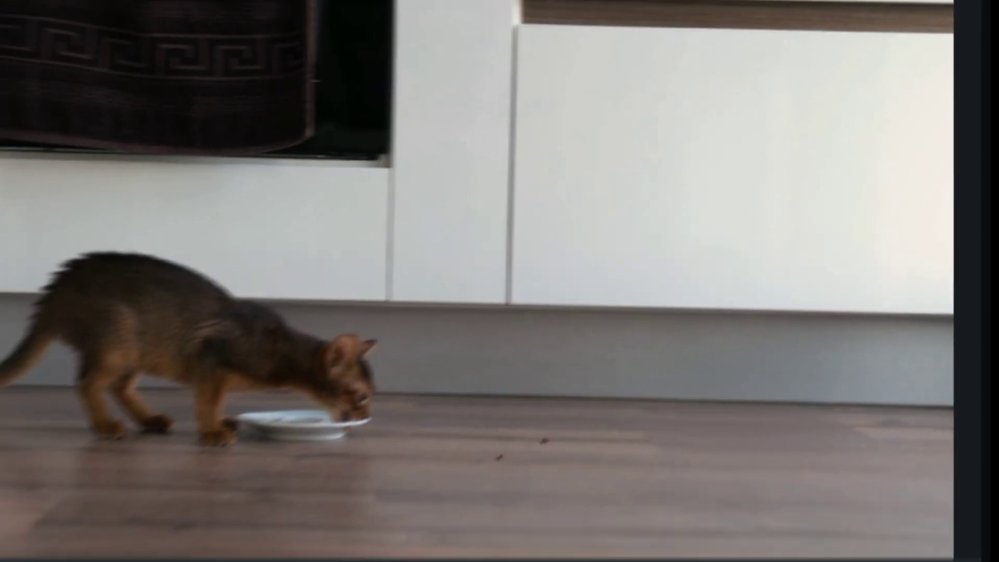
{"action": "key", "text": "space"}
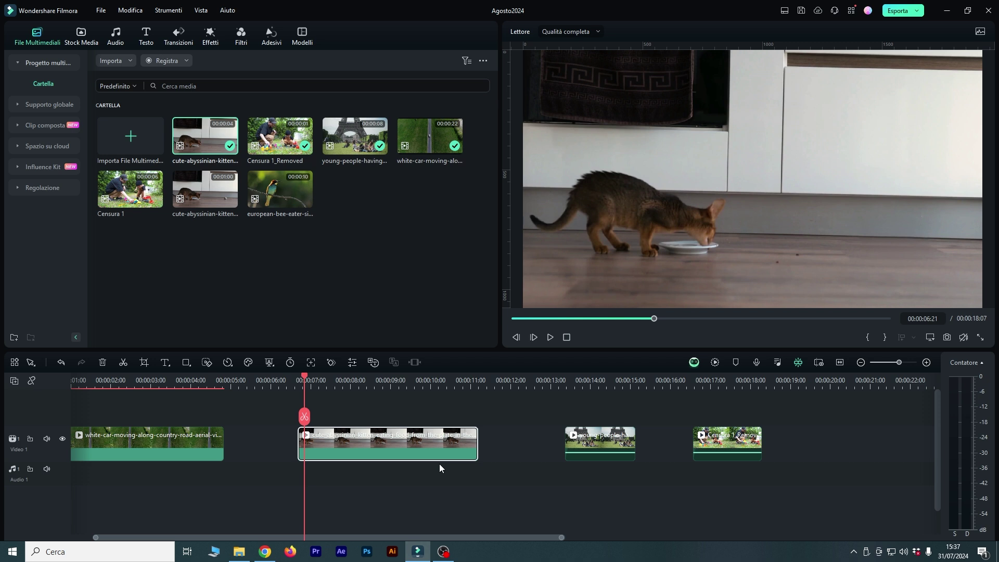
{"action": "key", "text": "space"}
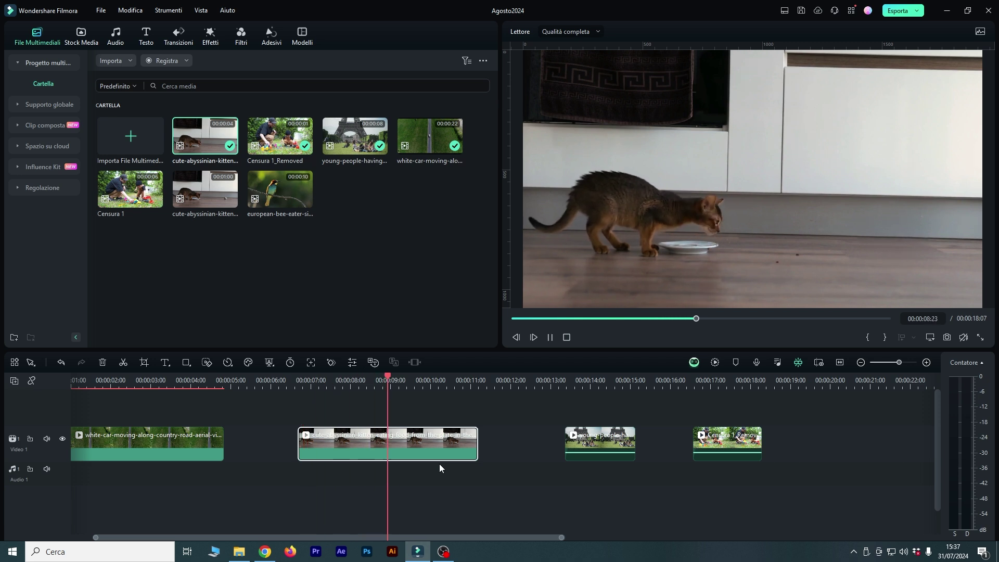
{"action": "left_click_drag", "start_coordinate": [469, 416], "coordinate": [314, 416]}
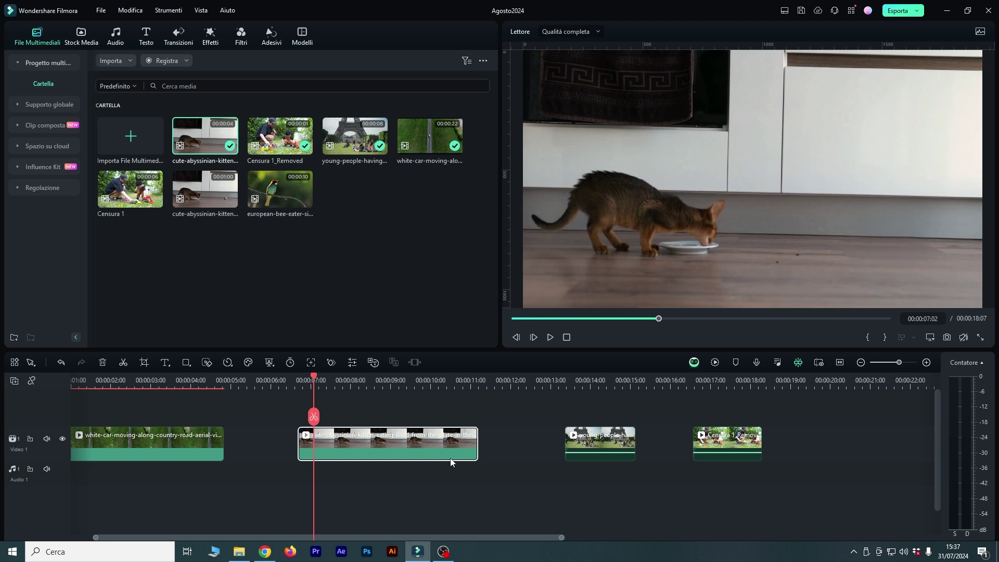
{"action": "key", "text": "space"}
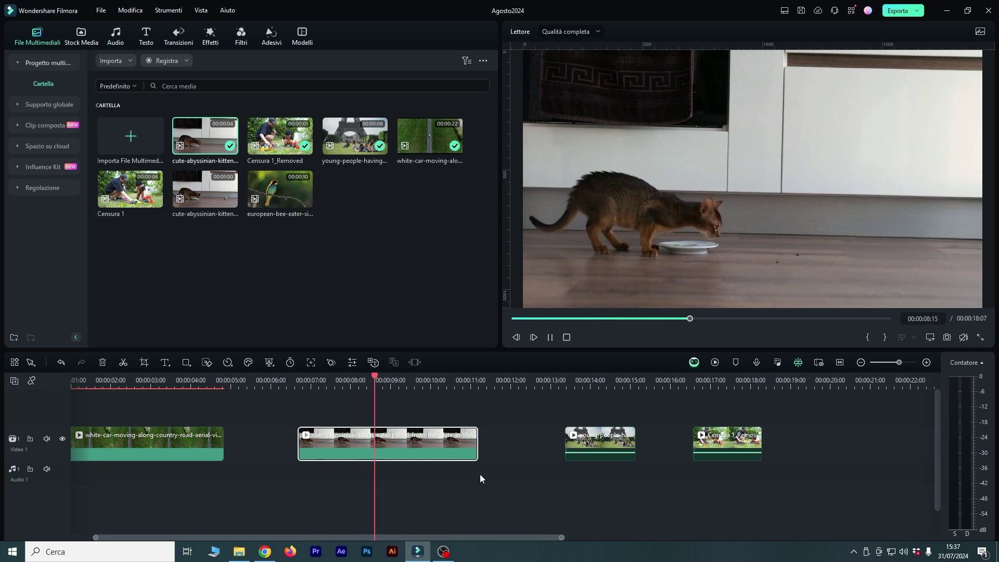
Step: Preview the Eiffel Tower park clip and park the playhead at 00:00:14:04 to examine the standing man with the backpack
{"action": "left_click_drag", "start_coordinate": [555, 536], "coordinate": [575, 539]}
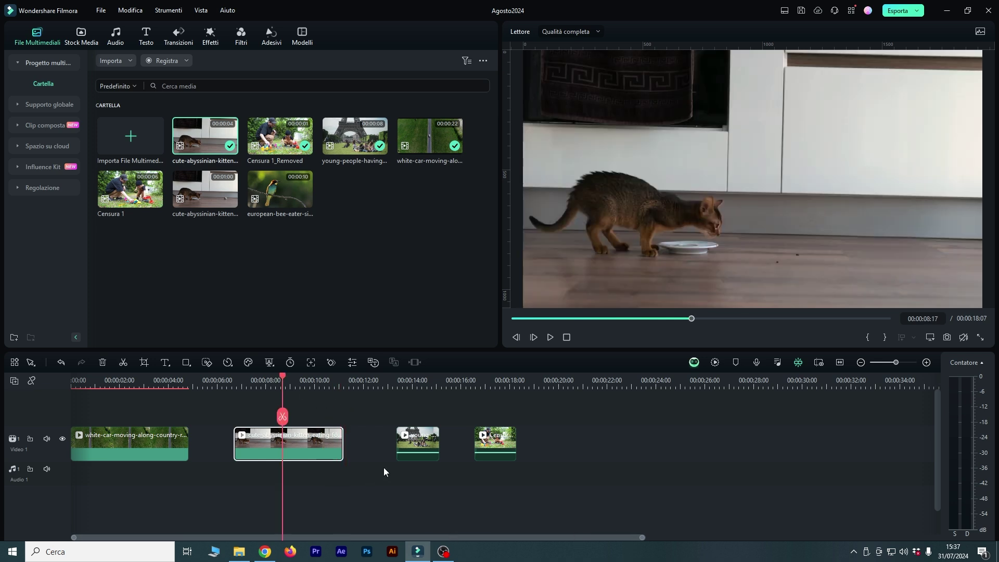
{"action": "left_click", "coordinate": [402, 465]}
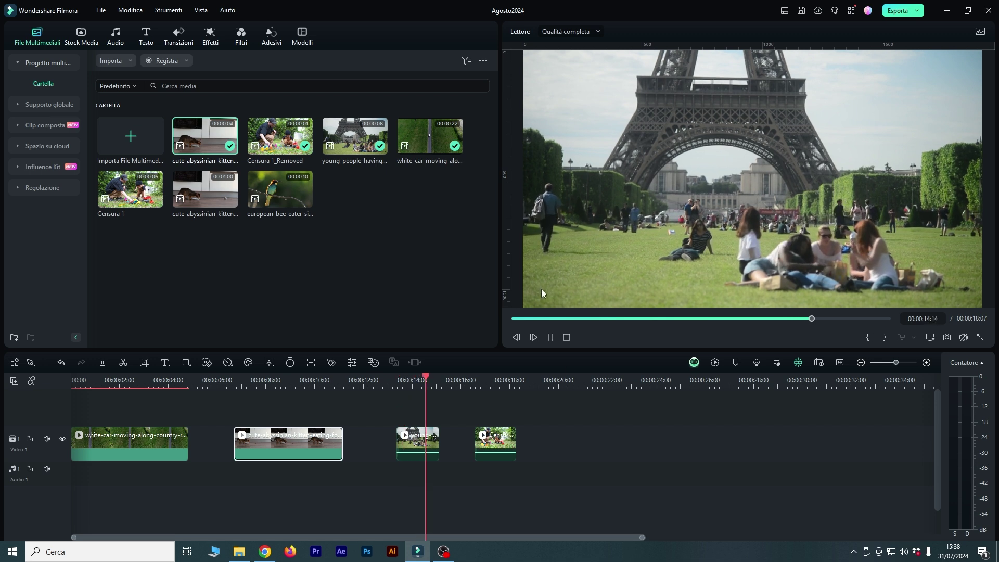
{"action": "left_click", "coordinate": [444, 435]}
{"action": "left_click", "coordinate": [402, 384]}
{"action": "key", "text": "space"}
{"action": "left_click", "coordinate": [415, 384]}
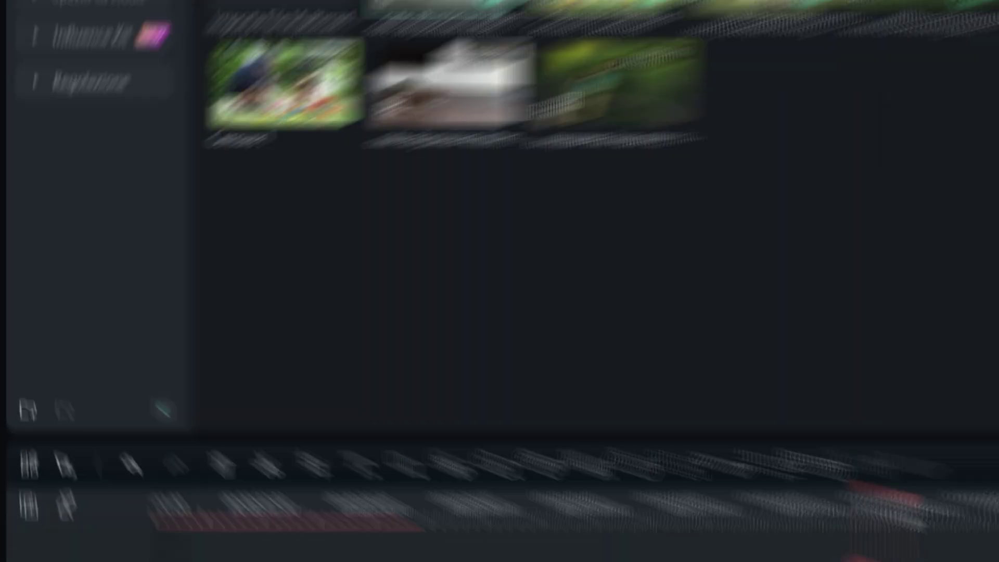
{"action": "left_click", "coordinate": [951, 525]}
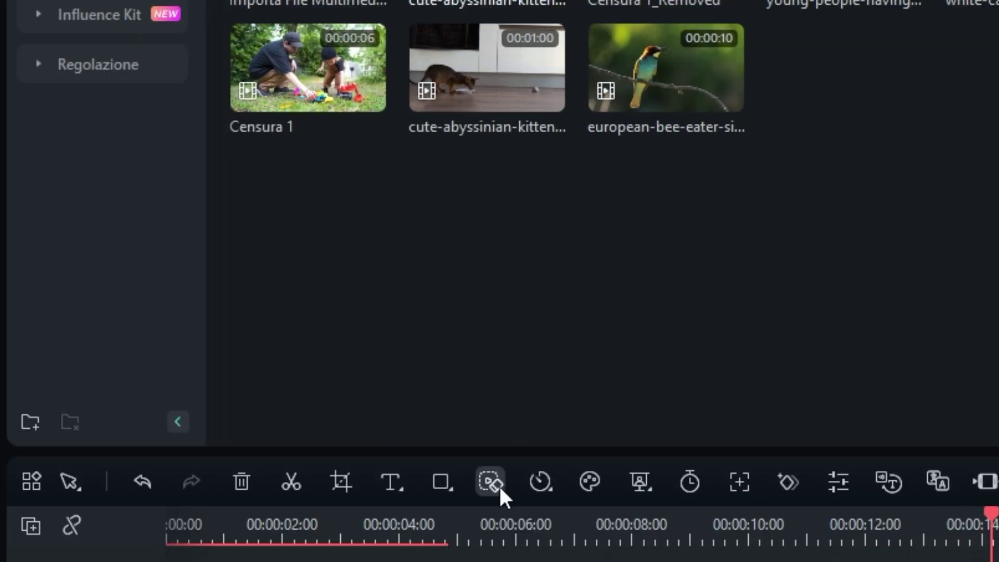
Step: Run AI Object Removal on the Eiffel Tower clip, painting over the standing man with the backpack with brush size 30
{"action": "left_click", "coordinate": [499, 485]}
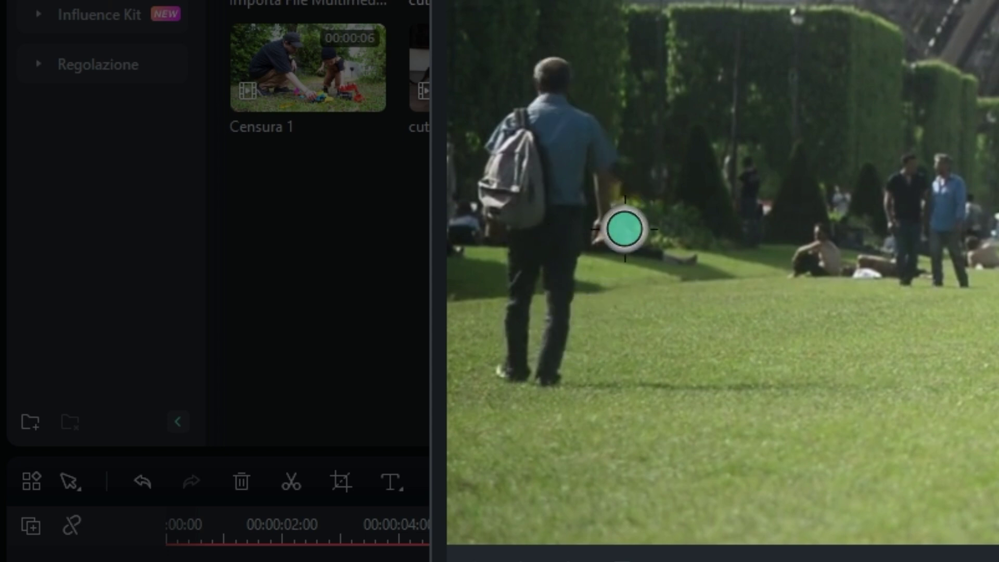
{"action": "mouse_move", "coordinate": [542, 379]}
{"action": "left_mouse_down"}
{"action": "mouse_move", "coordinate": [580, 152]}
{"action": "mouse_move", "coordinate": [594, 195]}
{"action": "mouse_move", "coordinate": [551, 76]}
{"action": "mouse_move", "coordinate": [488, 168]}
{"action": "mouse_move", "coordinate": [216, 262]}
{"action": "mouse_move", "coordinate": [215, 320]}
{"action": "mouse_move", "coordinate": [236, 204]}
{"action": "left_mouse_up"}
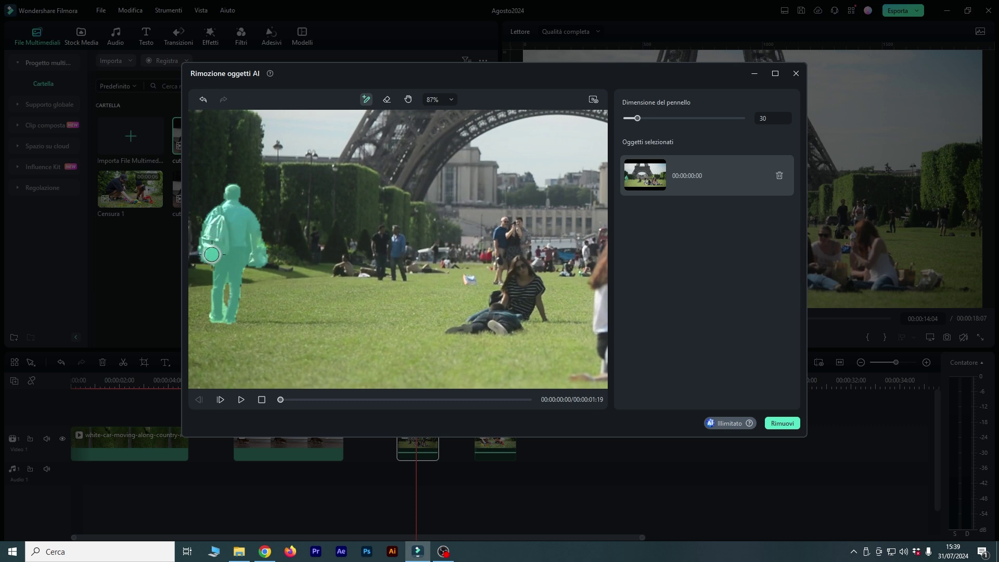
{"action": "scroll", "coordinate": [327, 322], "scroll_direction": "down", "scroll_amount": 3}
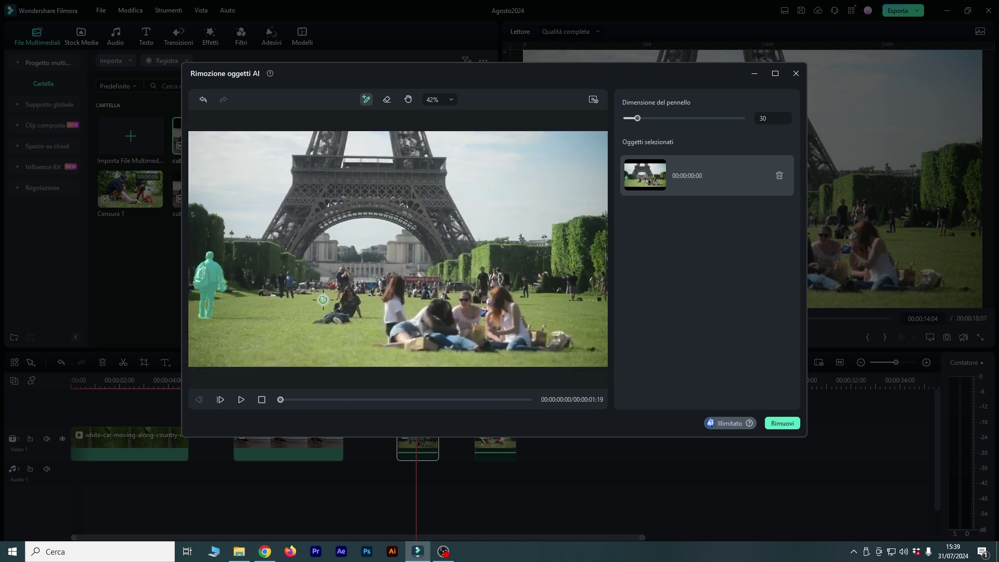
{"action": "left_click", "coordinate": [784, 425]}
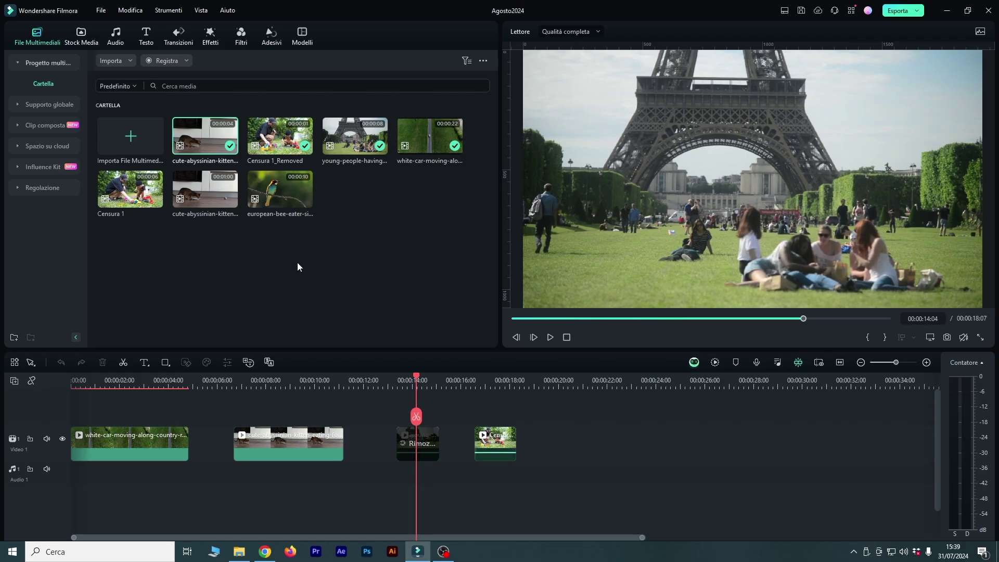
Step: Play back the processed Eiffel Tower clip several times to check the hedge and lawn where the man stood
{"action": "left_click_drag", "start_coordinate": [644, 539], "coordinate": [523, 506]}
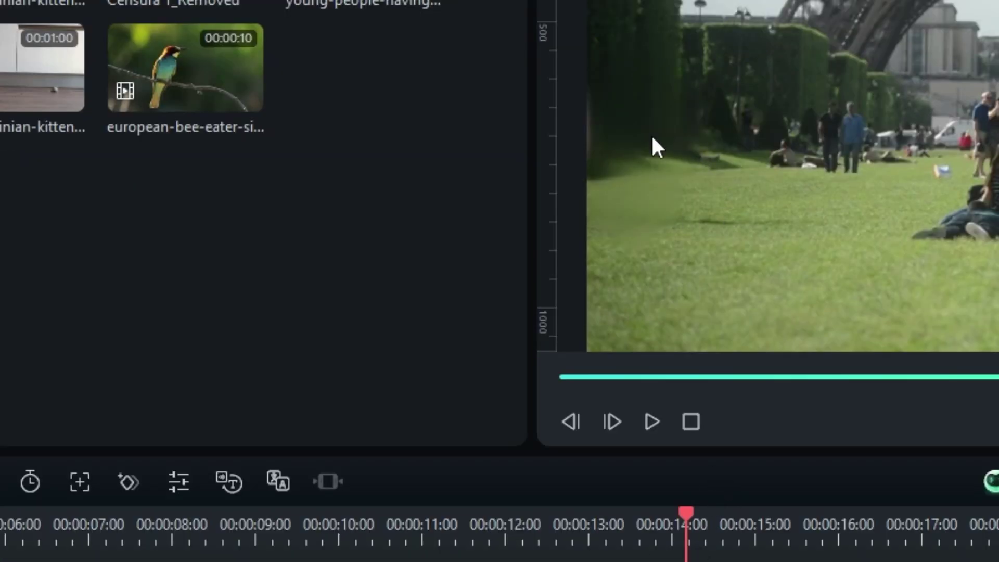
{"action": "left_click", "coordinate": [631, 539]}
{"action": "key", "text": "space"}
{"action": "left_click", "coordinate": [692, 526]}
{"action": "key", "text": "space"}
{"action": "left_click", "coordinate": [616, 528]}
{"action": "key", "text": "space"}
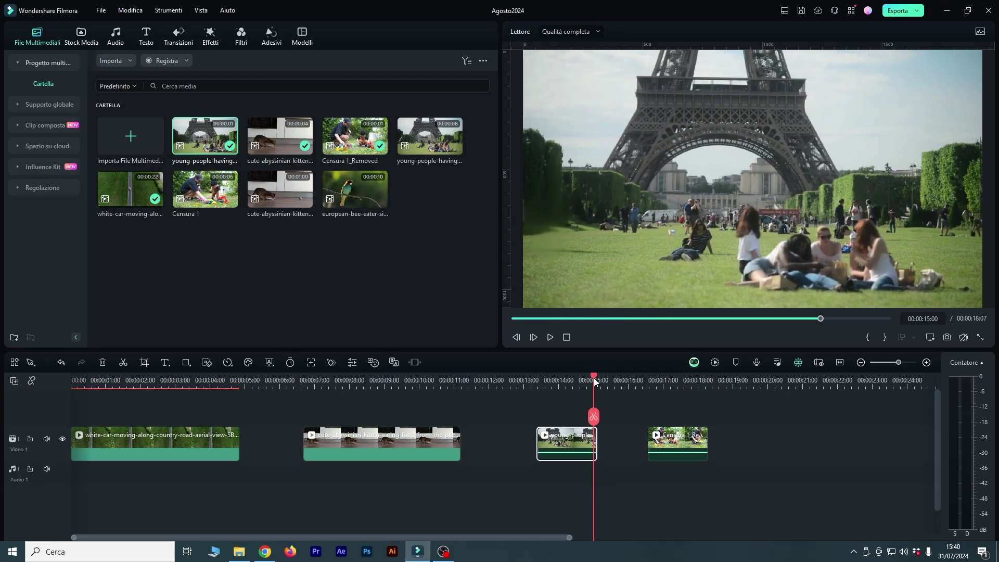
{"action": "left_click_drag", "start_coordinate": [595, 378], "coordinate": [547, 395]}
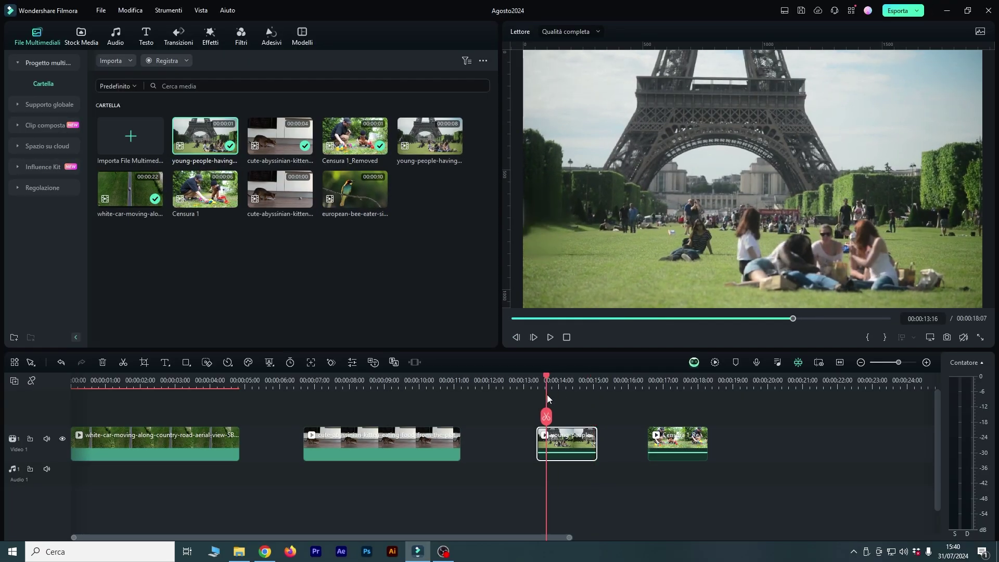
{"action": "key", "text": "space"}
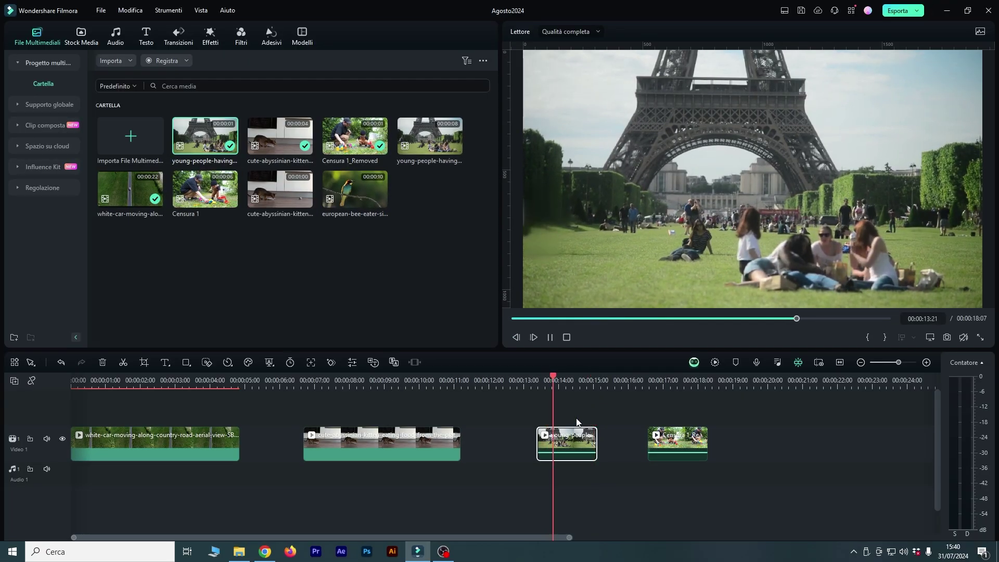
{"action": "key", "text": "space"}
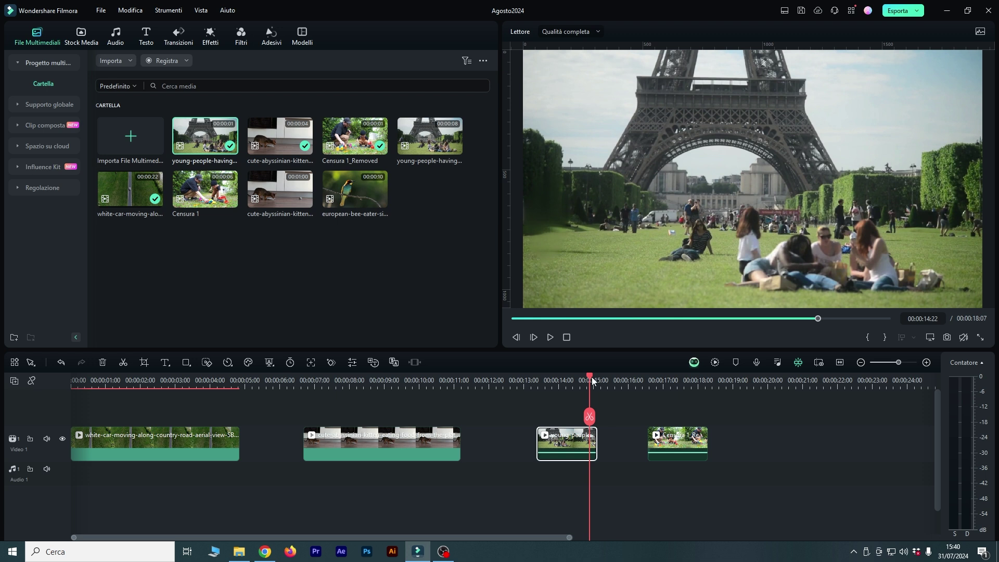
Step: Step back frame by frame through the processed Eiffel Tower clip and replay it from near its start to inspect the removal area
{"action": "key", "text": "Left"}
{"action": "key", "text": "Left"}
{"action": "key", "text": "Left"}
{"action": "key", "text": "Left"}
{"action": "key", "text": "Left"}
{"action": "key", "text": "Left"}
{"action": "key", "text": "Left"}
{"action": "key", "text": "Left"}
{"action": "key", "text": "Left"}
{"action": "key", "text": "Left"}
{"action": "key", "text": "Left"}
{"action": "key", "text": "Left"}
{"action": "key", "text": "Left"}
{"action": "key", "text": "Left"}
{"action": "key", "text": "Left"}
{"action": "key", "text": "Left"}
{"action": "key", "text": "Left"}
{"action": "key", "text": "Left"}
{"action": "key", "text": "Left"}
{"action": "key", "text": "Left"}
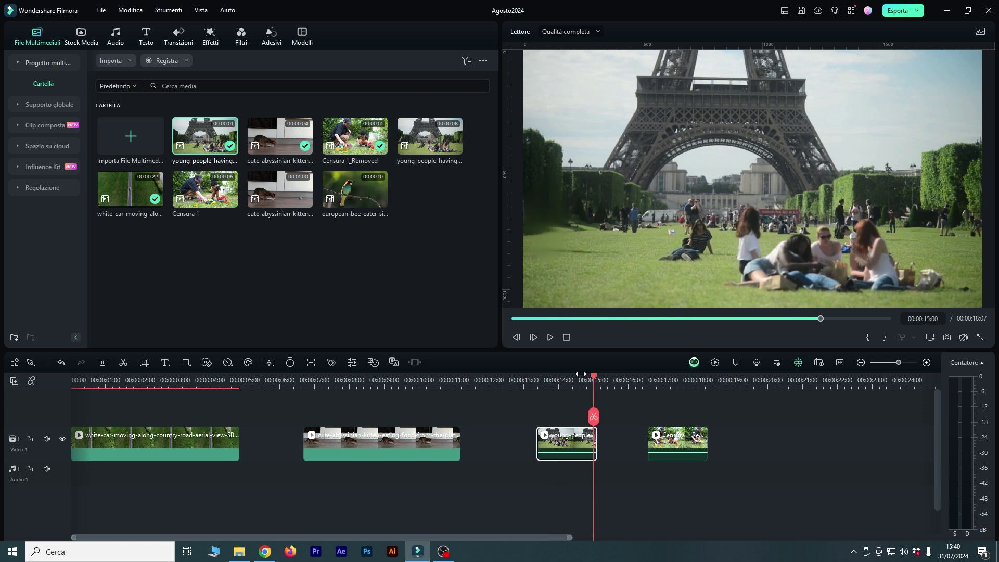
{"action": "left_click", "coordinate": [542, 392]}
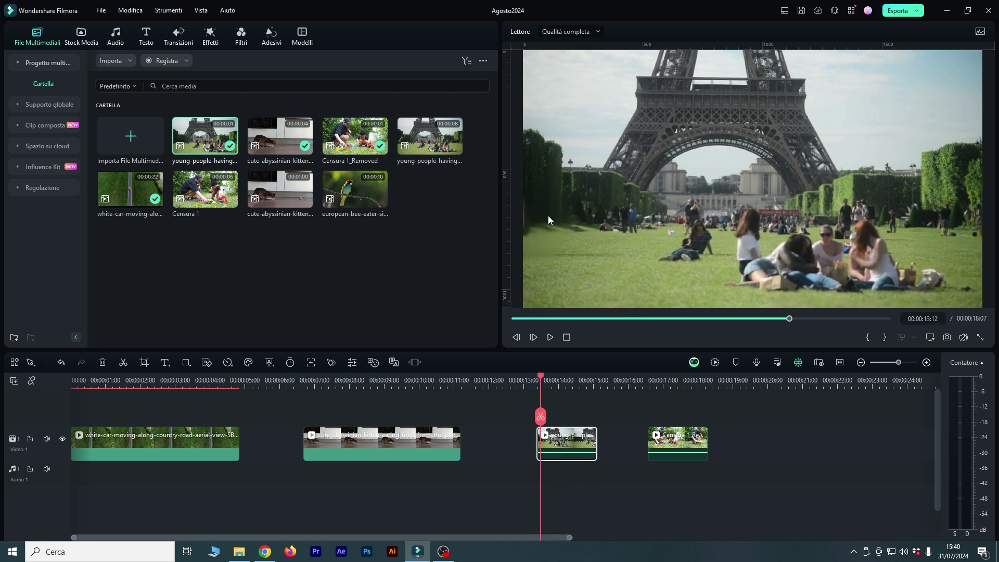
{"action": "key", "text": "space"}
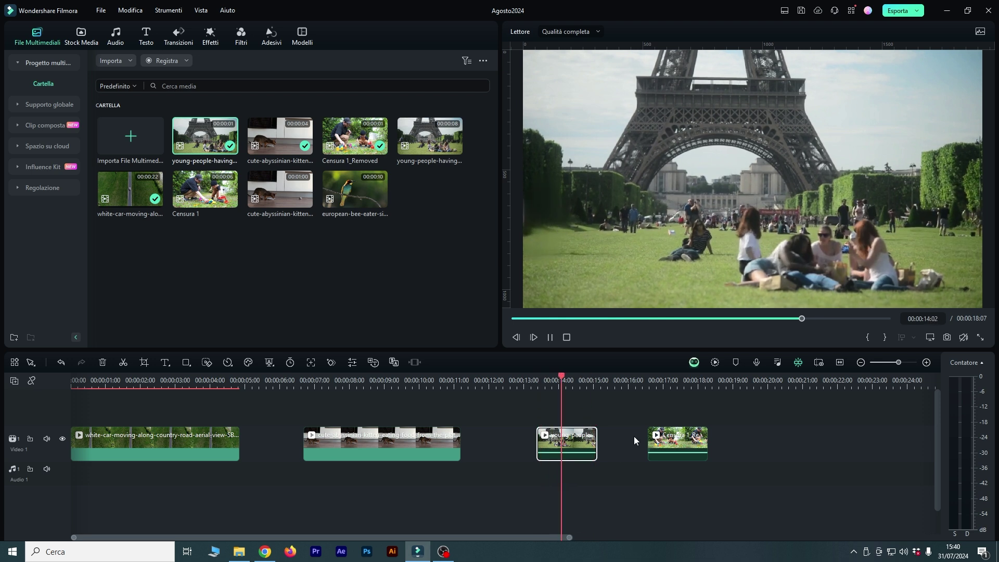
Step: Trim the end of the white car road clip to a length of 00:00:02:12 and preview it from the timeline start
{"action": "left_click_drag", "start_coordinate": [566, 379], "coordinate": [48, 443]}
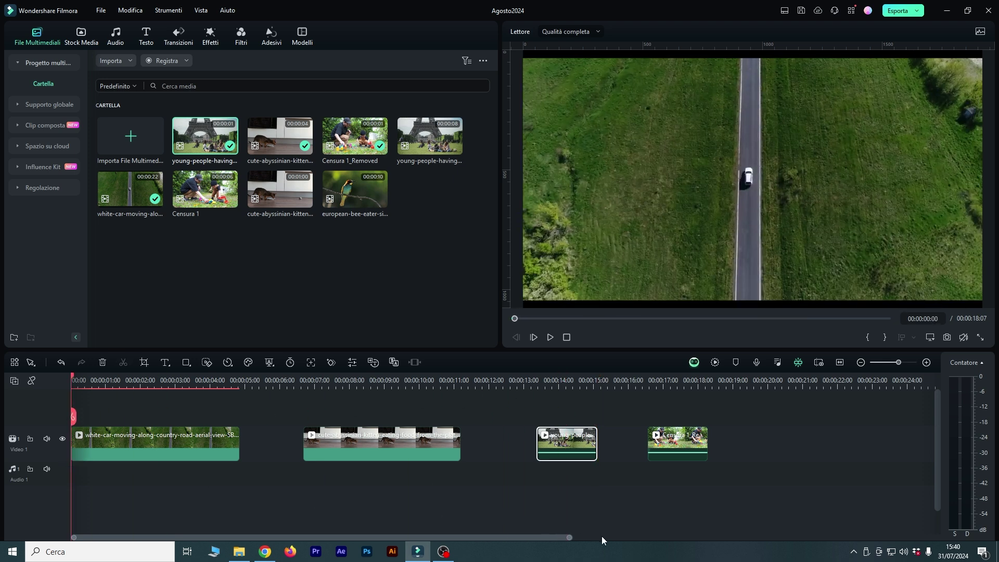
{"action": "scroll", "coordinate": [475, 515], "scroll_direction": "up", "scroll_amount": 5}
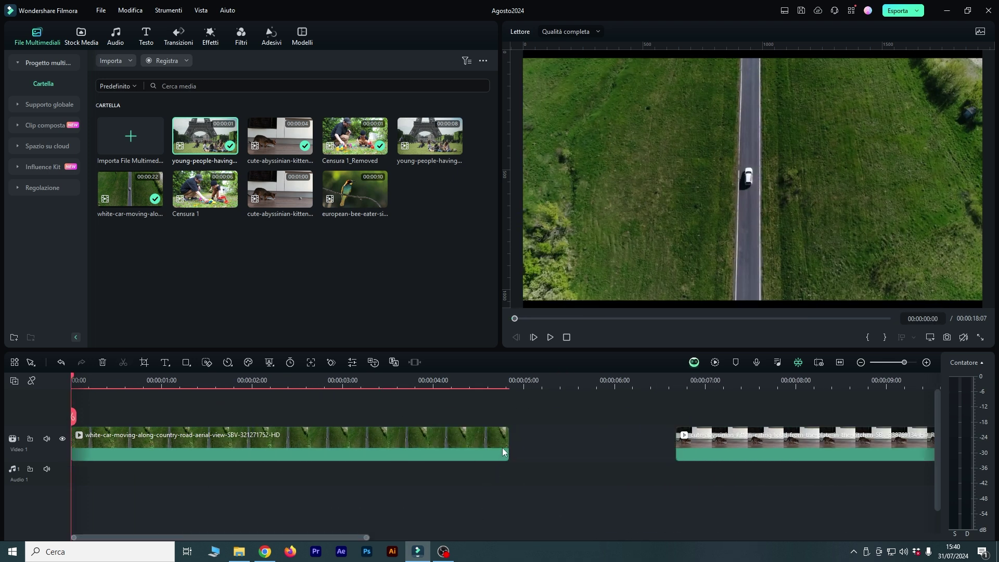
{"action": "left_click_drag", "start_coordinate": [509, 441], "coordinate": [429, 444]}
{"action": "key", "text": "space"}
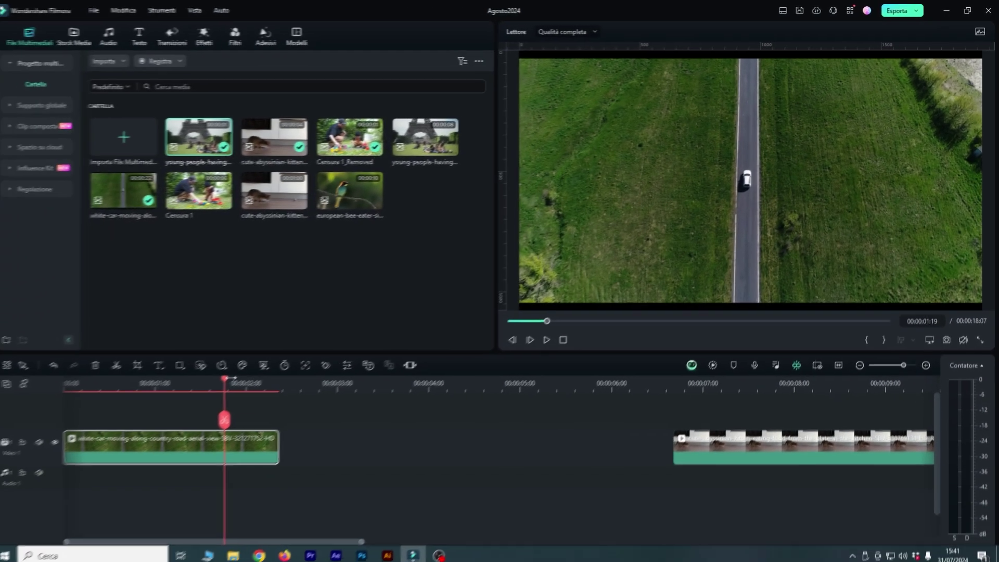
{"action": "key", "text": "Home"}
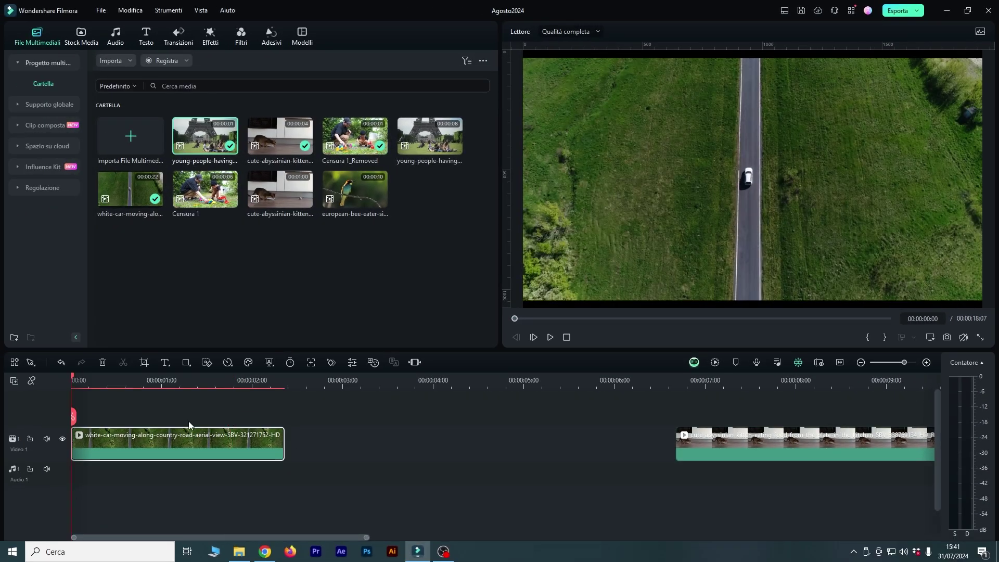
{"action": "left_click_drag", "start_coordinate": [282, 440], "coordinate": [287, 439]}
{"action": "key", "text": "space"}
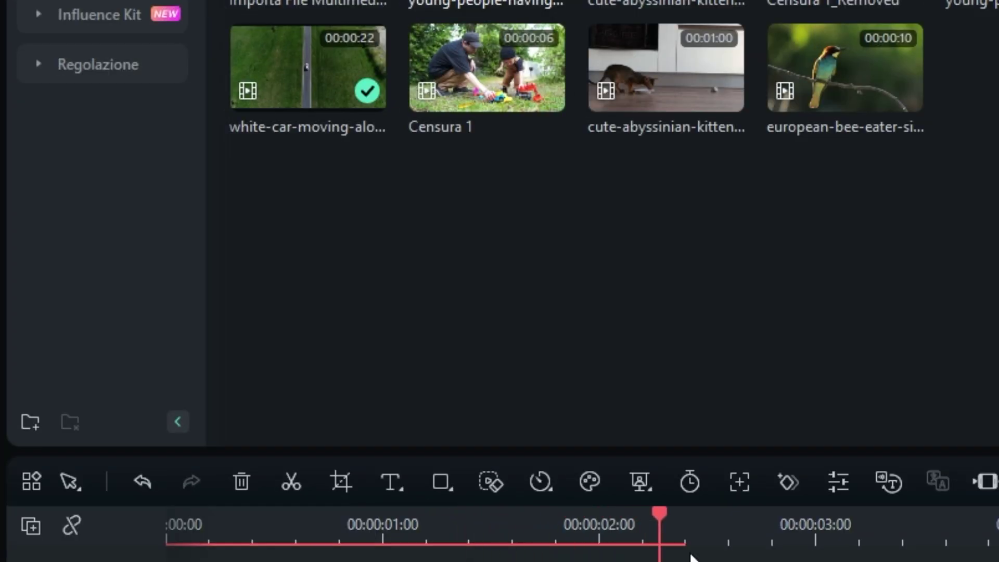
Step: Open AI Object Removal for the road clip and paint over the white car and its shadow with brush size 30
{"action": "left_click", "coordinate": [491, 481]}
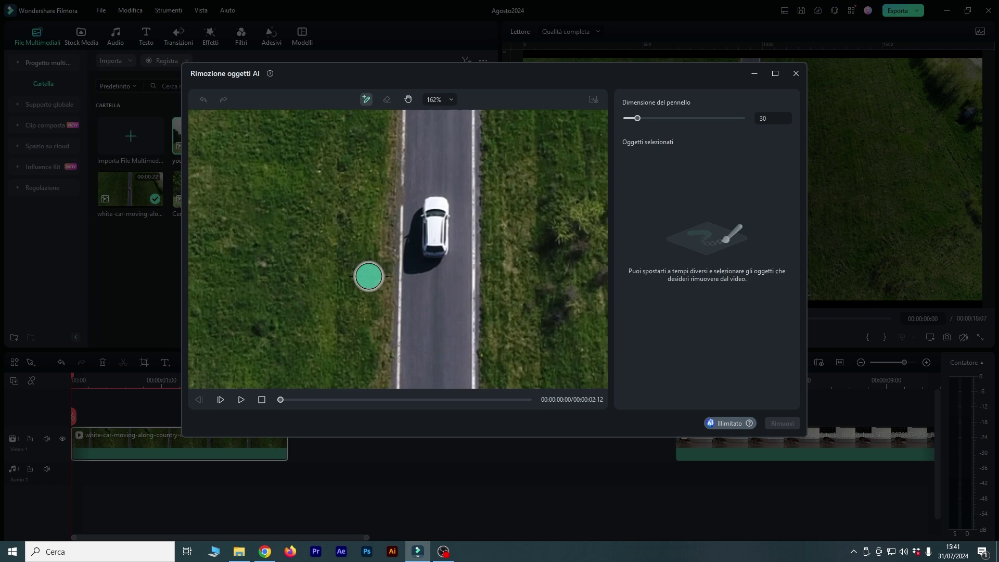
{"action": "scroll", "coordinate": [369, 276], "scroll_direction": "up", "scroll_amount": 3}
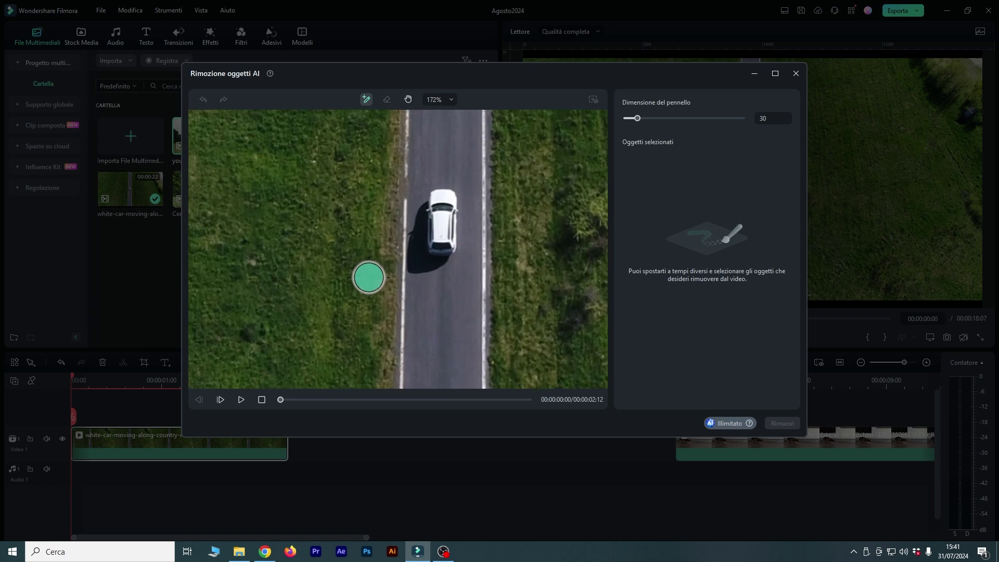
{"action": "mouse_move", "coordinate": [446, 190]}
{"action": "left_mouse_down"}
{"action": "mouse_move", "coordinate": [451, 237]}
{"action": "mouse_move", "coordinate": [429, 266]}
{"action": "left_mouse_up"}
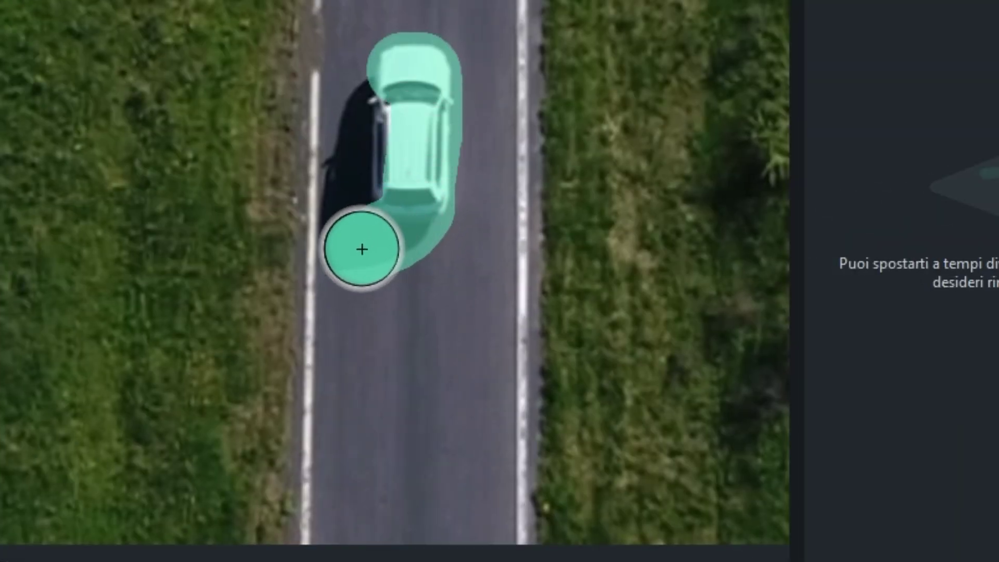
{"action": "left_click_drag", "start_coordinate": [362, 249], "coordinate": [375, 109]}
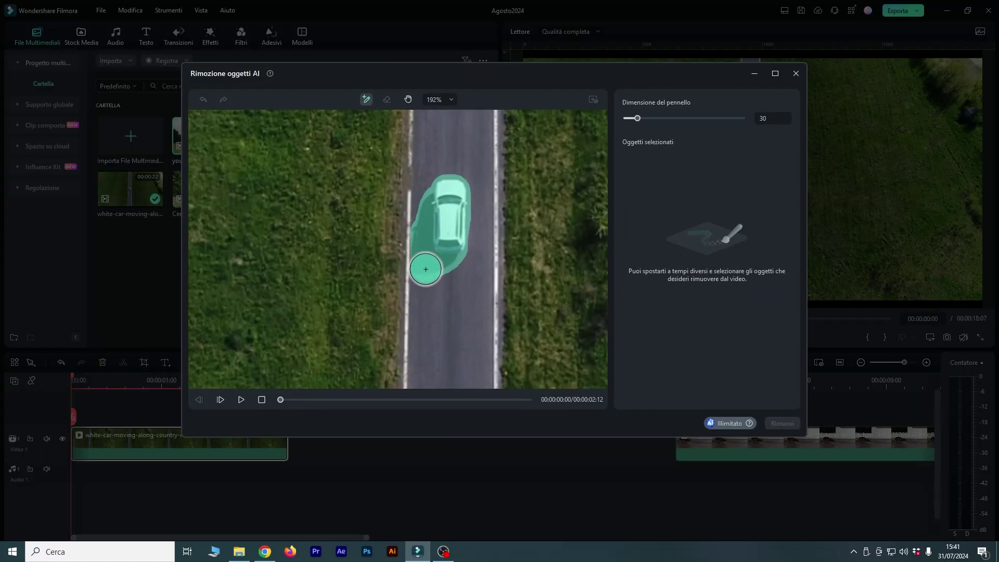
{"action": "left_click_drag", "start_coordinate": [426, 269], "coordinate": [426, 261]}
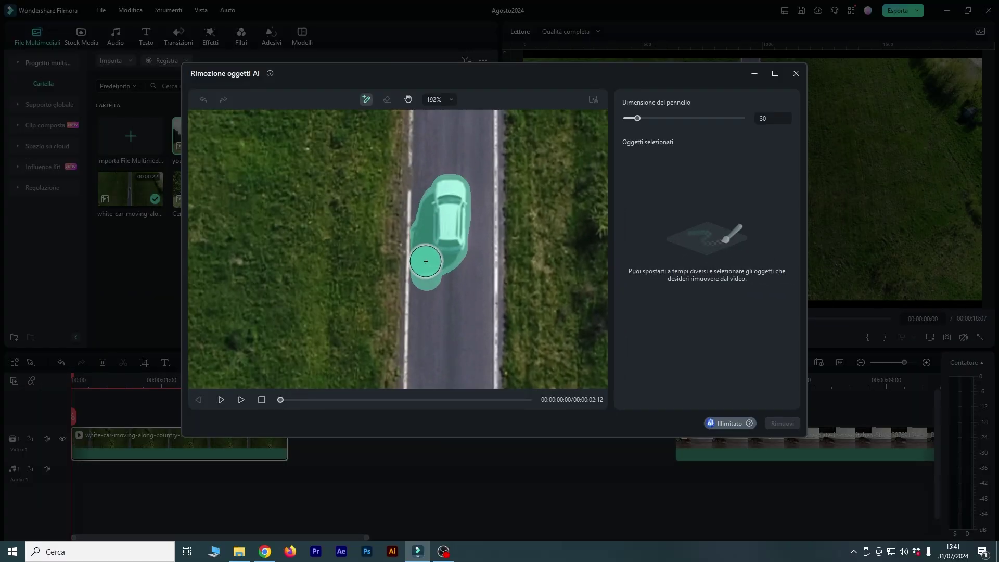
Step: Erase the excess mask along the road edge beside the car's shadow and repaint the rear of the car
{"action": "left_click", "coordinate": [387, 99]}
{"action": "mouse_move", "coordinate": [397, 306]}
{"action": "left_mouse_down"}
{"action": "mouse_move", "coordinate": [428, 290]}
{"action": "mouse_move", "coordinate": [392, 283]}
{"action": "left_mouse_up"}
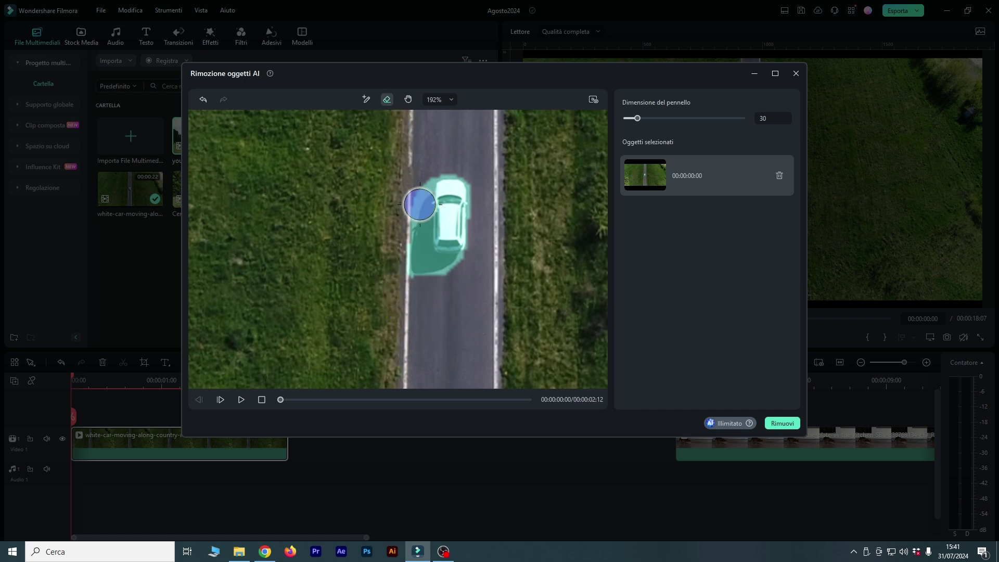
{"action": "left_click", "coordinate": [371, 103]}
{"action": "left_click_drag", "start_coordinate": [434, 242], "coordinate": [458, 251]}
{"action": "scroll", "coordinate": [553, 308], "scroll_direction": "down", "scroll_amount": 5}
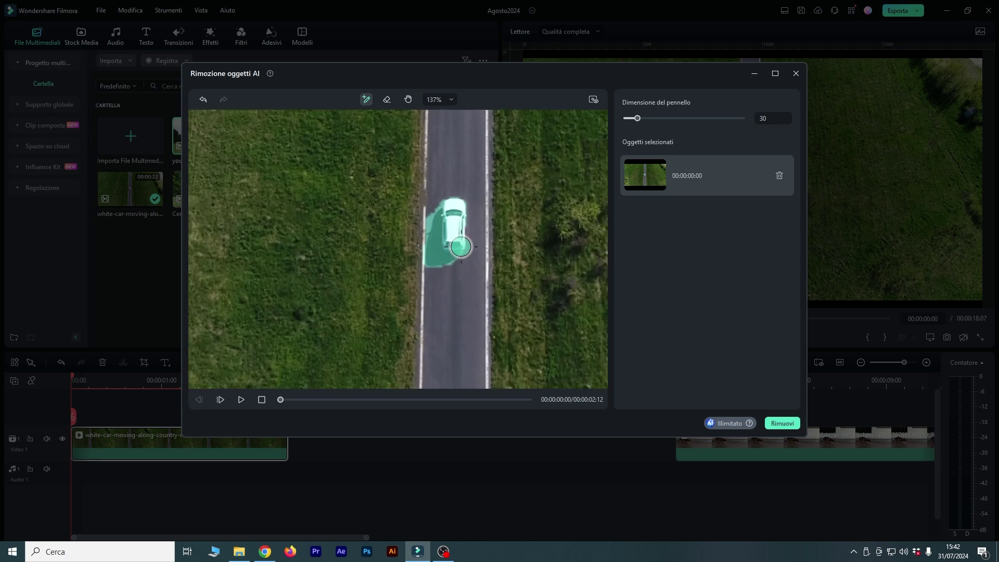